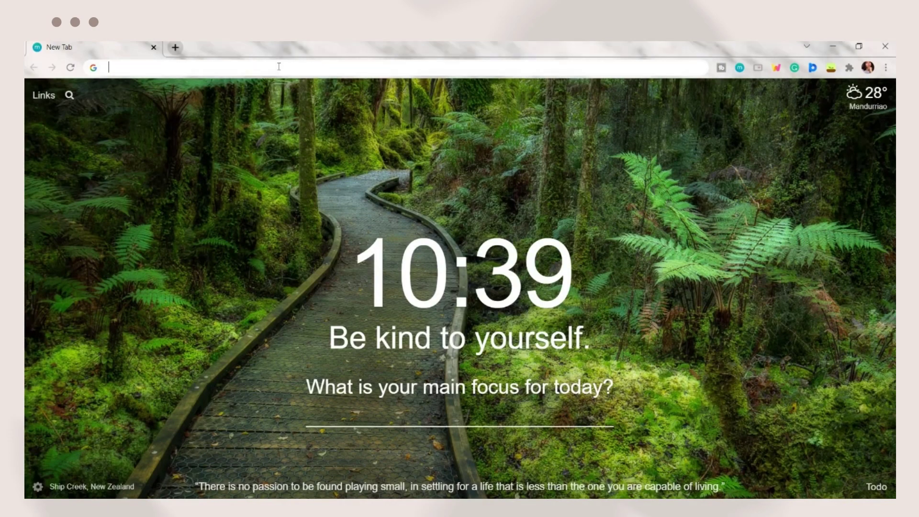
Step: Open the Canva website in the browser
click(278, 66)
text(canv)
key(Return)
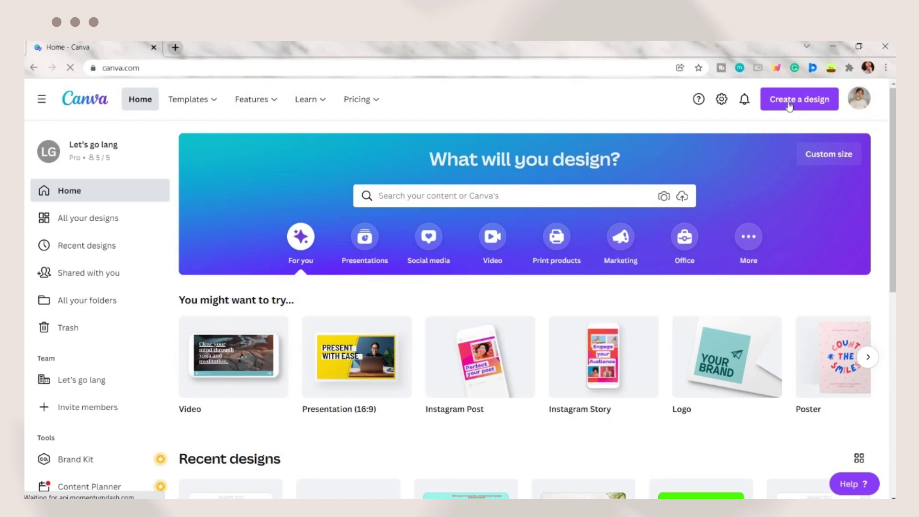
Step: Search the design types for "desktop wallpaper" and create a new Desktop Wallpaper design
click(789, 106)
text(desktop wall)
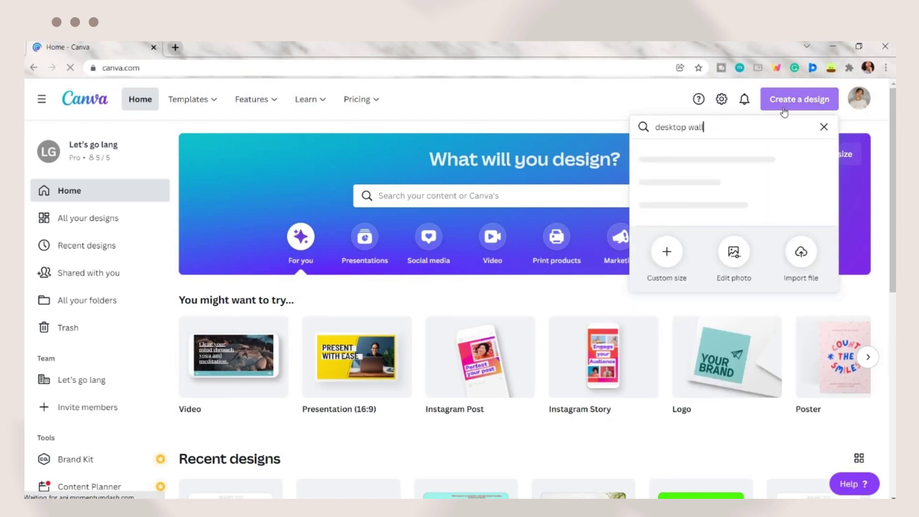
text(paper)
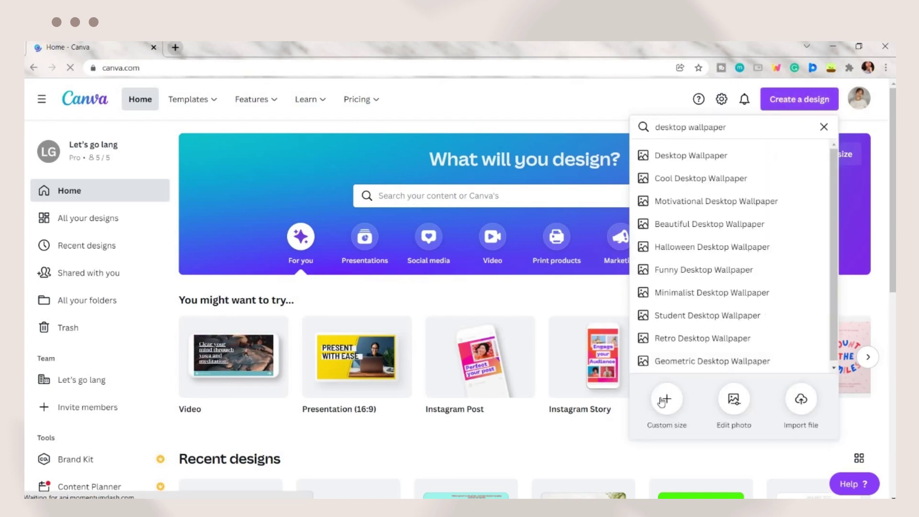
click(714, 155)
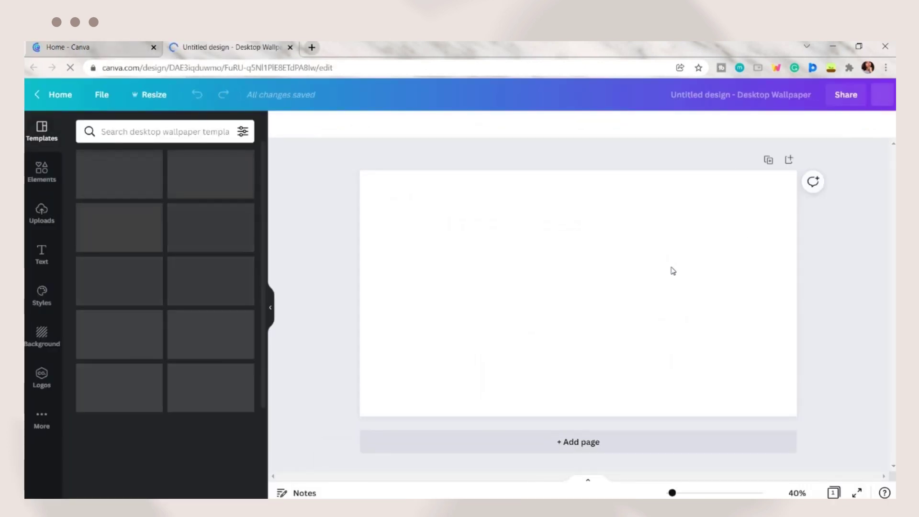
Step: Search Canva's templates for "monthly planner 2022" and open the Minimalist Elegant 2022 Customizable Monthly Calendar
click(142, 52)
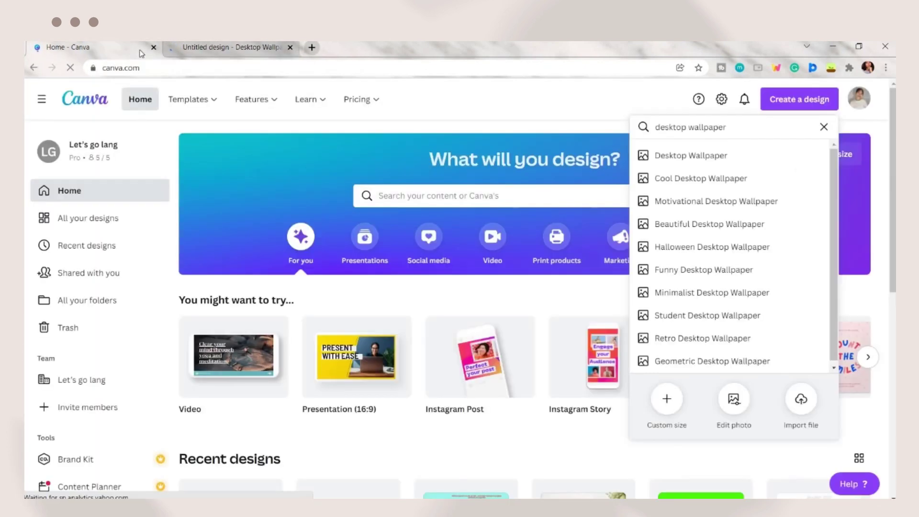
click(439, 196)
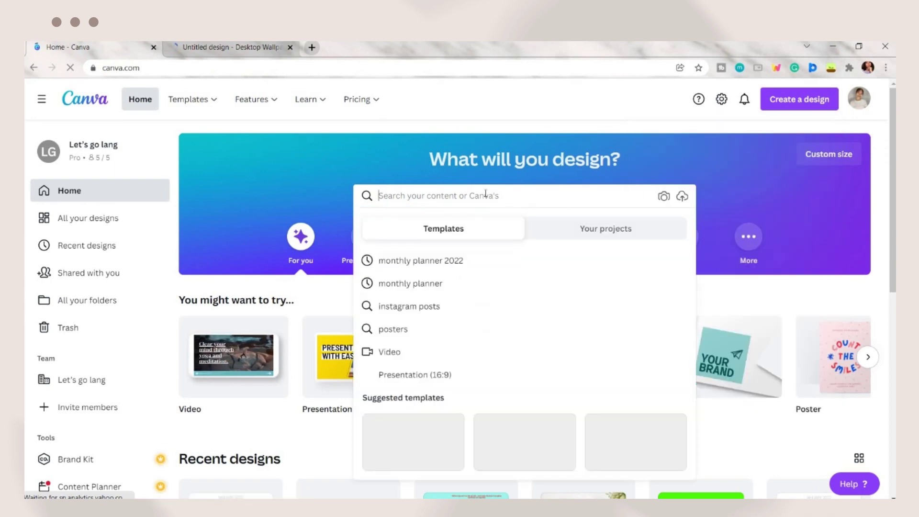
text(monthly planner 2022)
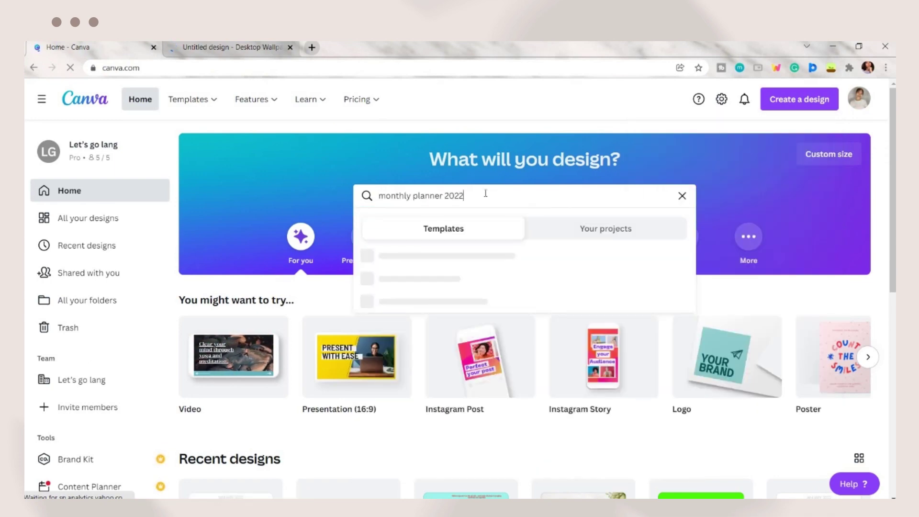
key(Return)
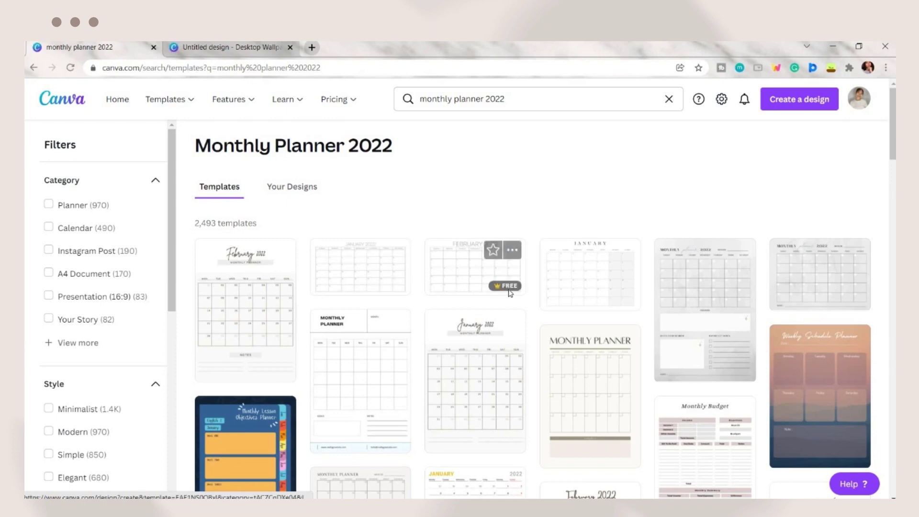
click(368, 267)
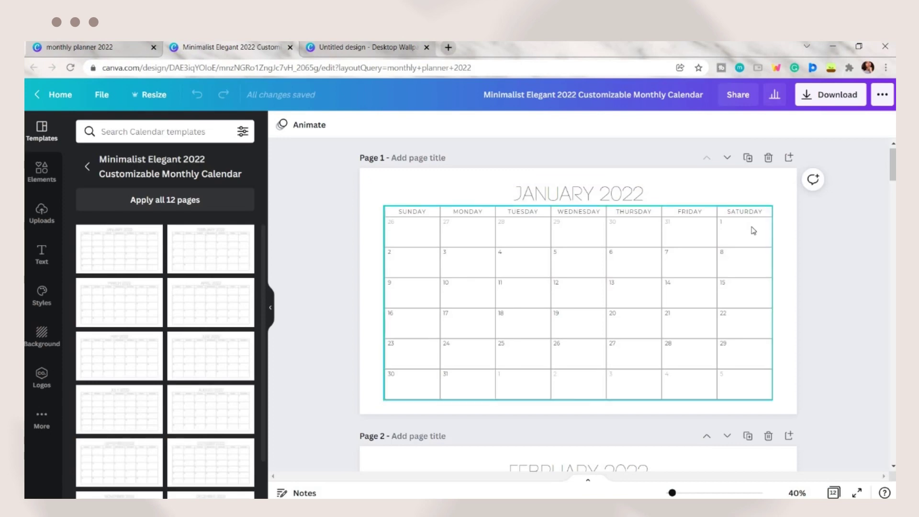
scroll(533, 271, down, 6)
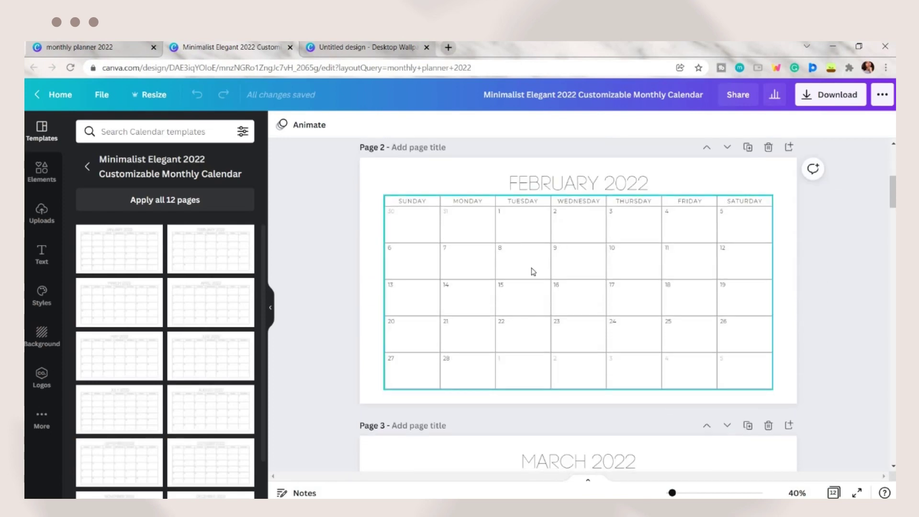
scroll(533, 271, down, 20)
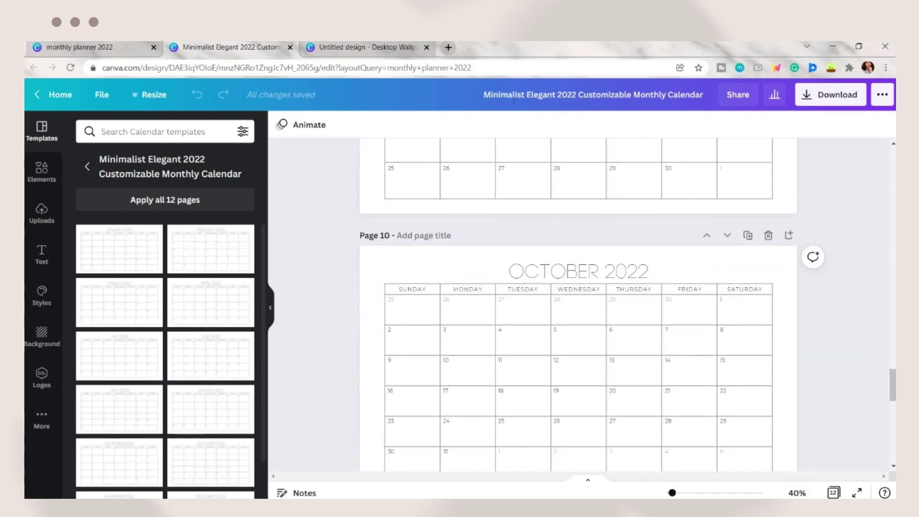
Step: Return to the Desktop Wallpaper design and place the uploaded color palette image on its page
click(356, 52)
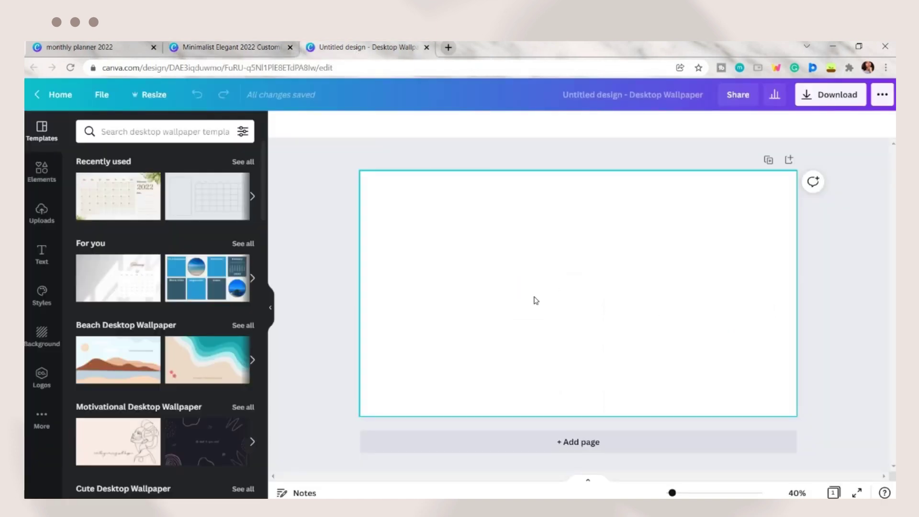
click(42, 213)
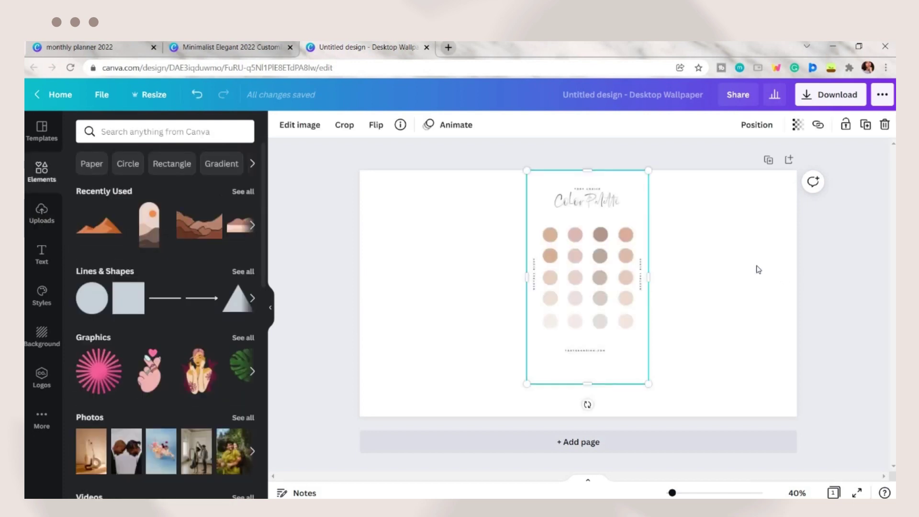
click(758, 270)
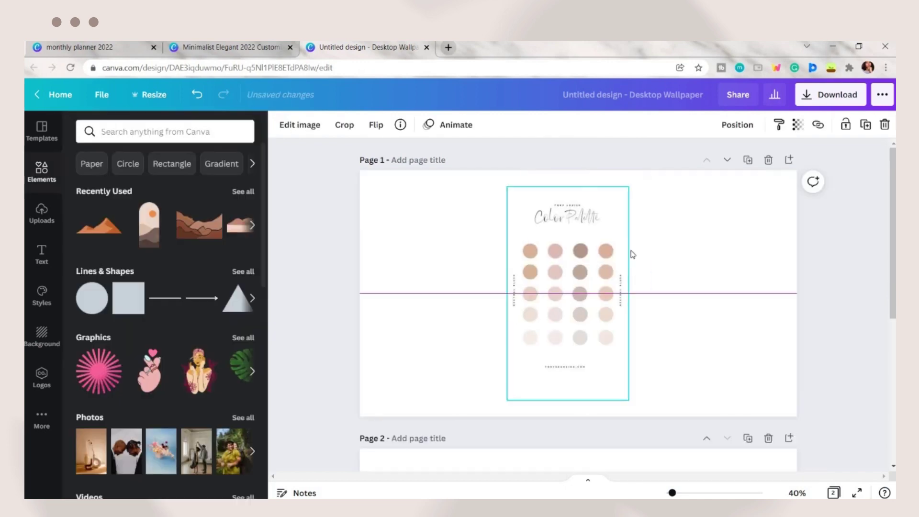
Step: Crop the color palette image down to its grid of swatches and move it onto page 2
double_click(517, 201)
drag(477, 195, 487, 248)
drag(595, 409, 584, 360)
click(720, 277)
scroll(720, 277, down, 2)
drag(507, 201, 465, 422)
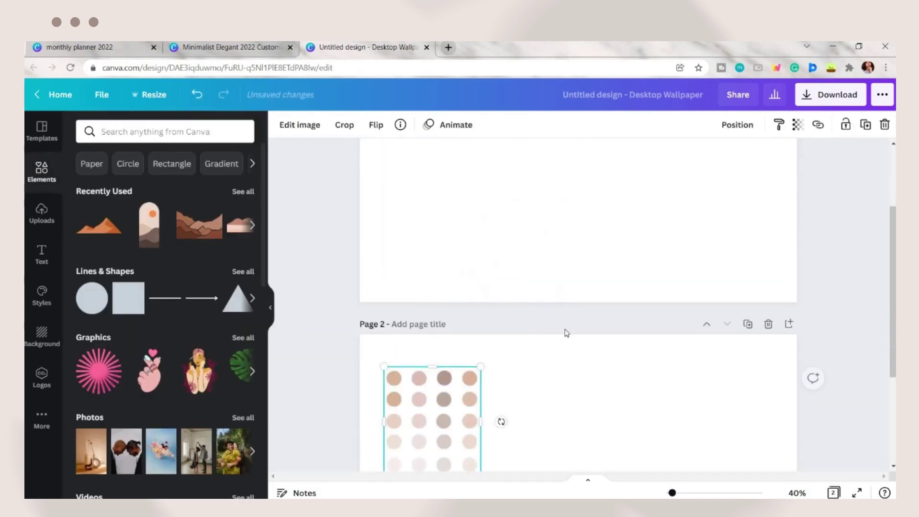
Step: Set page 2's background to a pale beige sampled with the eyedropper from the palette swatches
scroll(564, 330, down, 3)
click(412, 178)
click(281, 126)
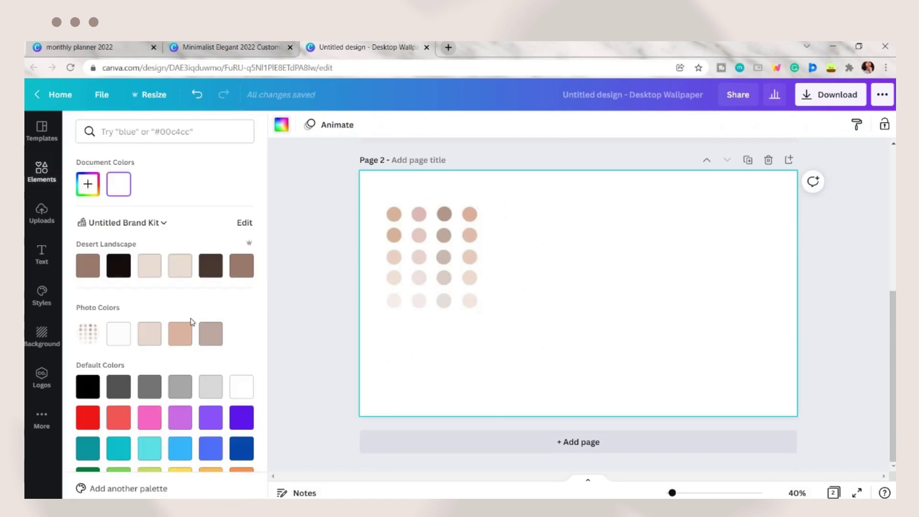
click(86, 185)
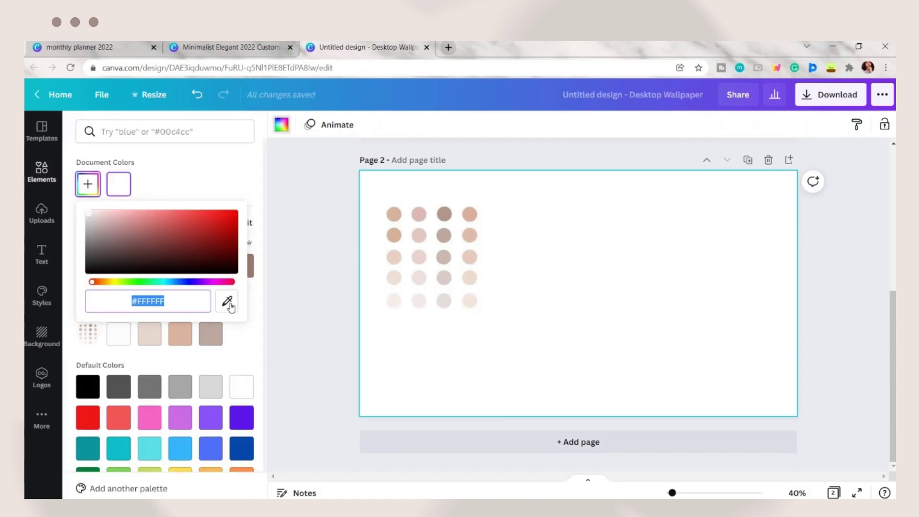
click(227, 304)
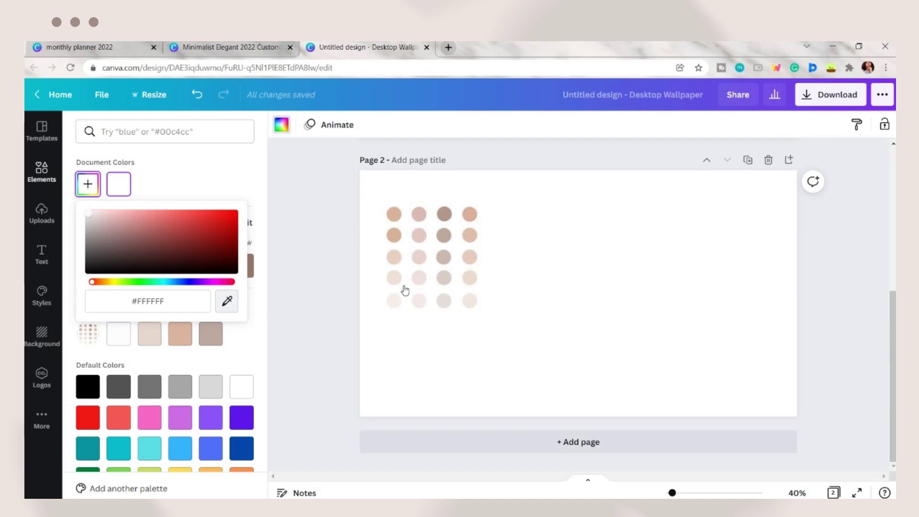
click(490, 270)
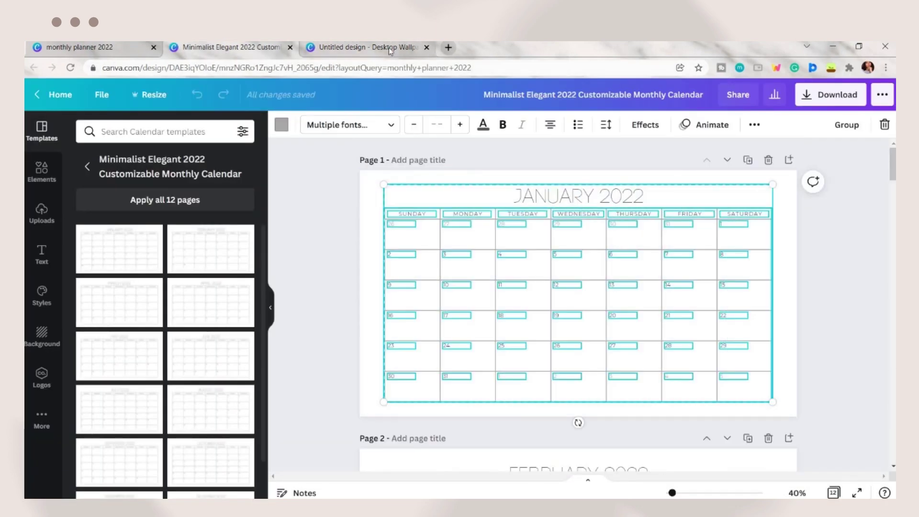
Step: Paste the copied January 2022 calendar onto page 2, shrink it to about half size and centre it horizontally near the page's upper edge
click(364, 49)
key(ctrl+v)
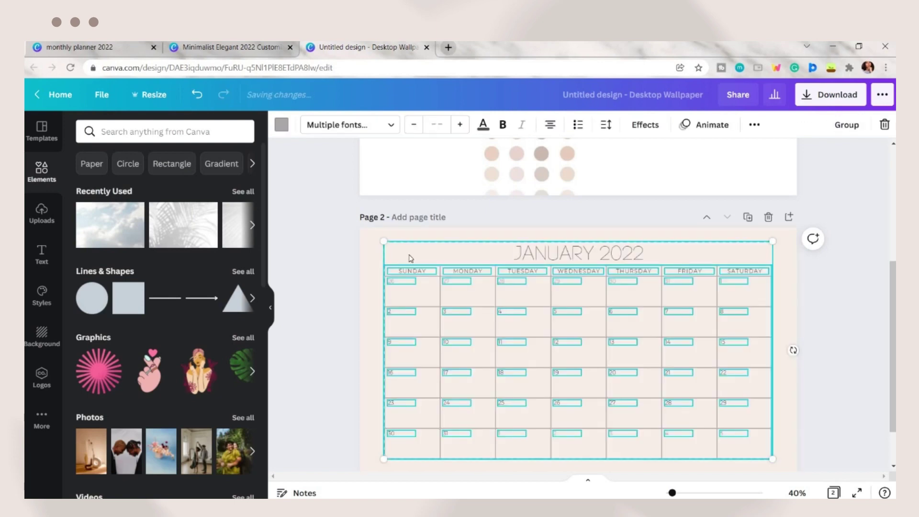
drag(409, 250, 522, 330)
scroll(526, 330, down, 1)
drag(791, 412, 515, 248)
drag(521, 263, 589, 301)
drag(674, 325, 578, 226)
click(577, 226)
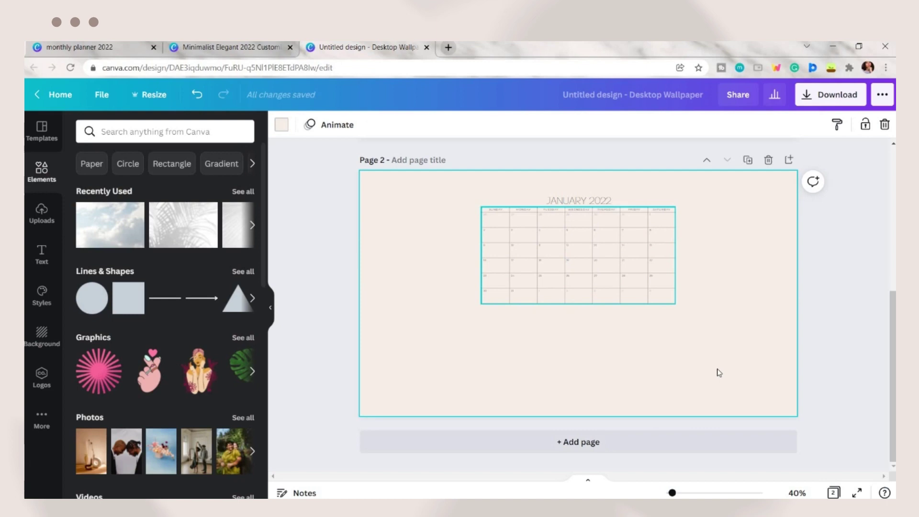
Step: Add a rounded square to page 2 and stretch it into a rectangle covering the whole calendar
click(234, 273)
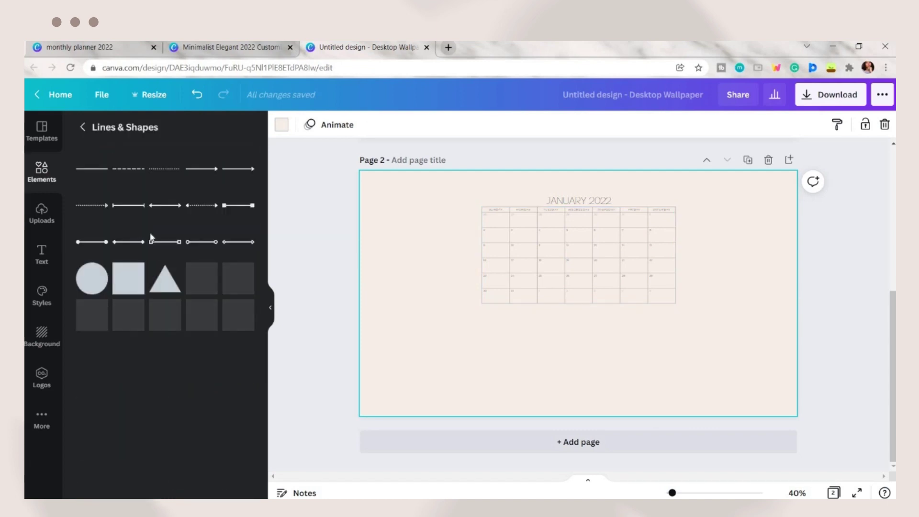
scroll(88, 230, down, 1)
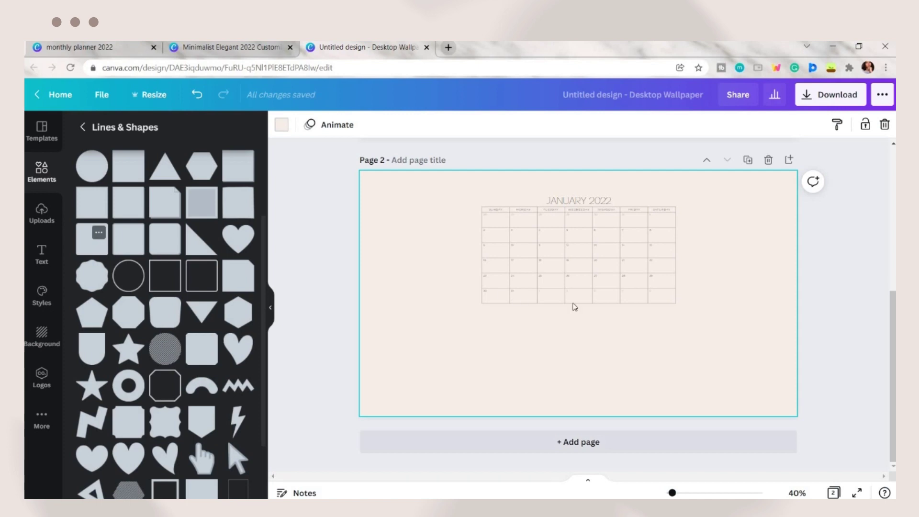
drag(573, 303, 546, 272)
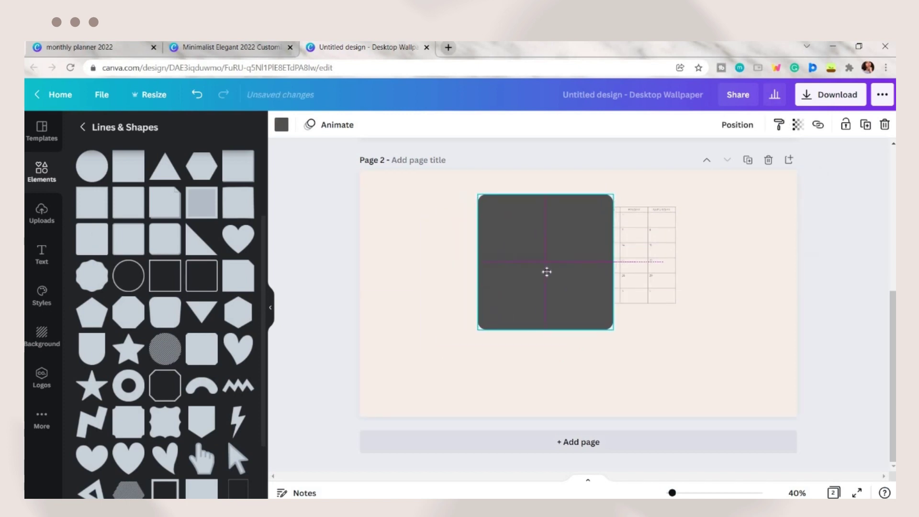
drag(613, 262, 680, 264)
scroll(614, 317, up, 2)
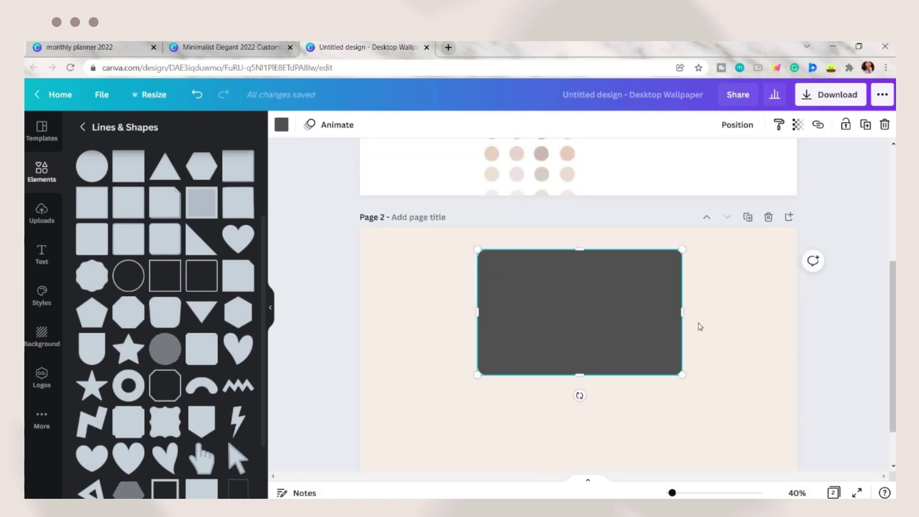
Step: Fill the rounded rectangle with a light taupe sampled from the palette swatches
click(281, 125)
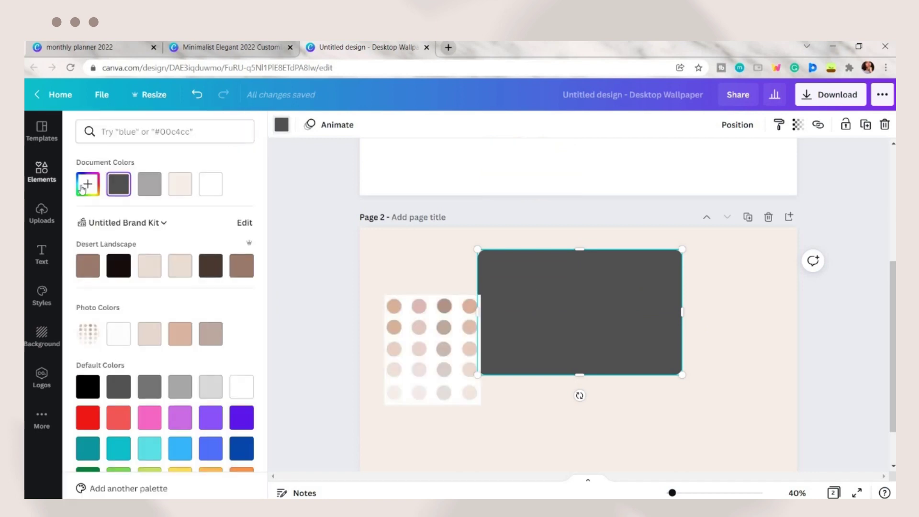
click(223, 306)
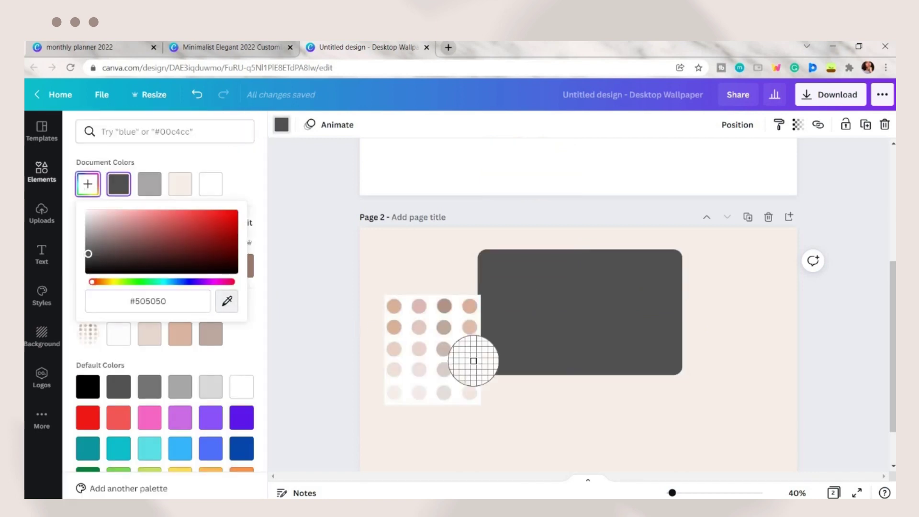
click(471, 367)
click(566, 412)
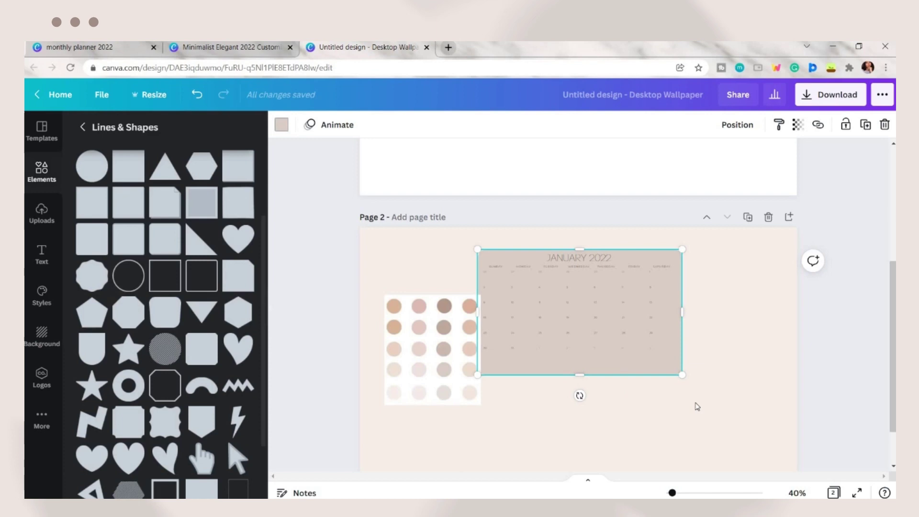
Step: Send the taupe rounded rectangle to the back, behind the January calendar
click(802, 124)
click(738, 124)
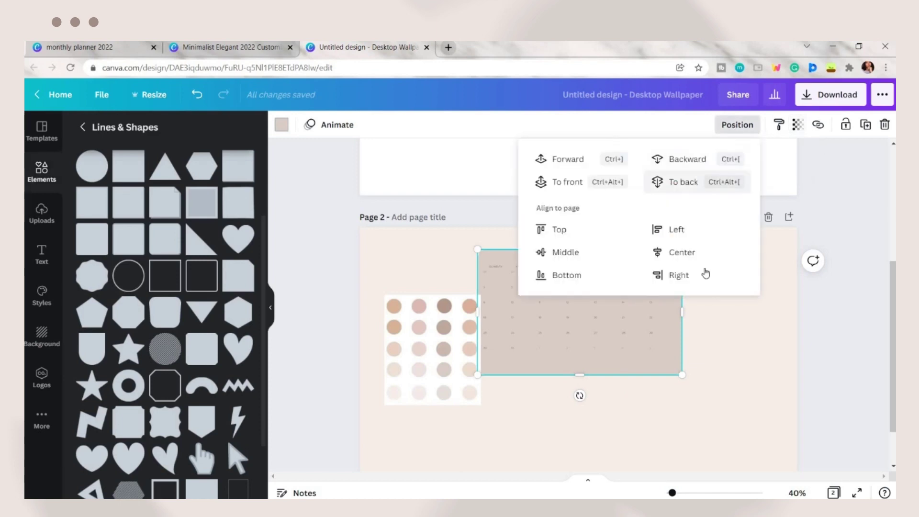
click(676, 182)
click(735, 346)
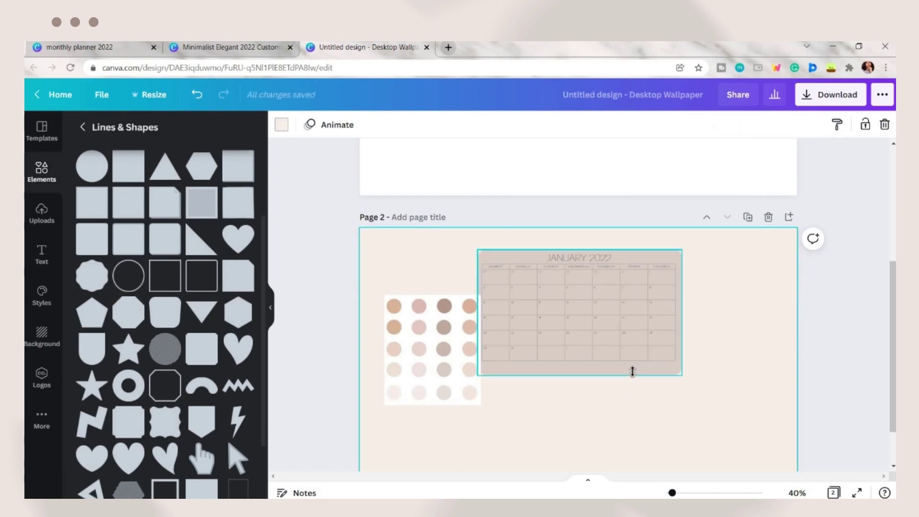
Step: Move the palette swatches back to page 1 and the taupe rectangle to page 2's lower-right corner
drag(444, 354, 541, 139)
drag(592, 369, 523, 474)
drag(709, 374, 479, 259)
key(ctrl+z)
key(ctrl+z)
key(ctrl+z)
key(ctrl+z)
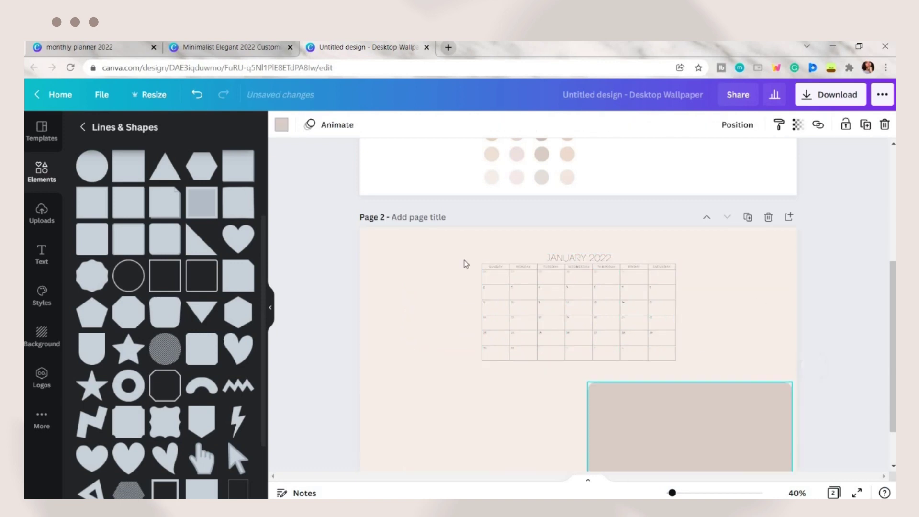
Step: Move the January calendar to page 2's upper-left corner and fit the taupe rectangle behind it with a small margin
drag(376, 244, 591, 370)
drag(487, 308, 481, 303)
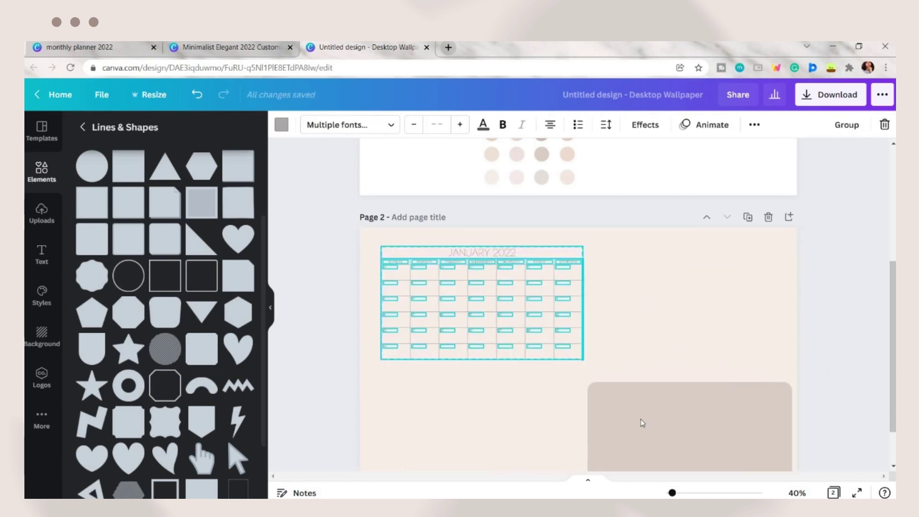
drag(710, 431, 499, 289)
drag(583, 304, 588, 304)
click(613, 287)
click(576, 246)
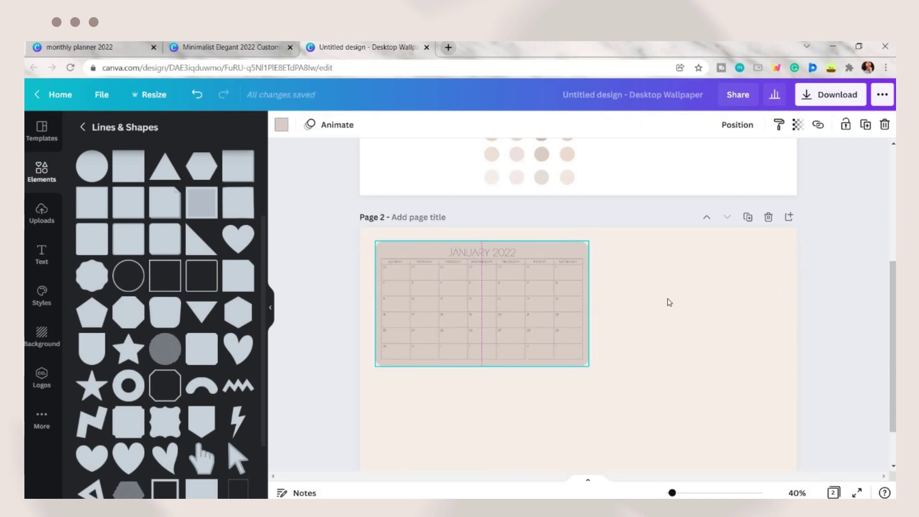
Step: Duplicate the calendar's rounded backing panel, narrow the copy and place it in the page's upper-right corner
click(669, 302)
click(572, 245)
key(ctrl+d)
drag(579, 268, 709, 267)
drag(572, 301, 690, 305)
Step: Duplicate the upper-right panel into a wider, shorter panel in the page's lower-left corner, and copy that to the lower-right corner
scroll(807, 343, down, 1)
key(ctrl+d)
drag(733, 252, 424, 378)
drag(479, 378, 524, 376)
drag(449, 441, 447, 405)
key(ctrl+d)
drag(466, 371, 720, 356)
Step: Narrow the upper-right panel slightly and place a duplicate of it in the gap beside the calendar
mouse_move(680, 246)
mouse_down()
mouse_move(601, 248)
mouse_move(693, 249)
mouse_up()
key(ctrl+d)
drag(752, 257, 650, 247)
click(833, 292)
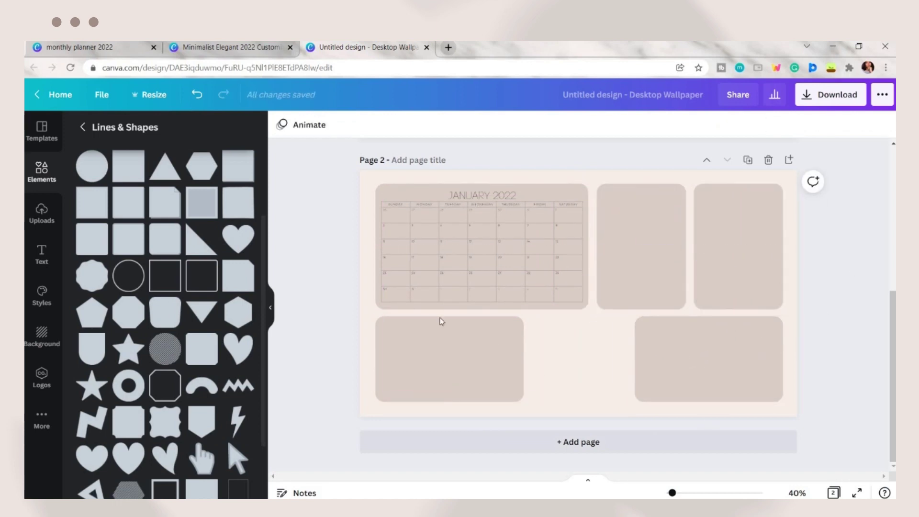
Step: Add a subheading reading "School" in the upper-left corner of the panel beside the calendar and set it in Moontime at size 30.2
click(42, 254)
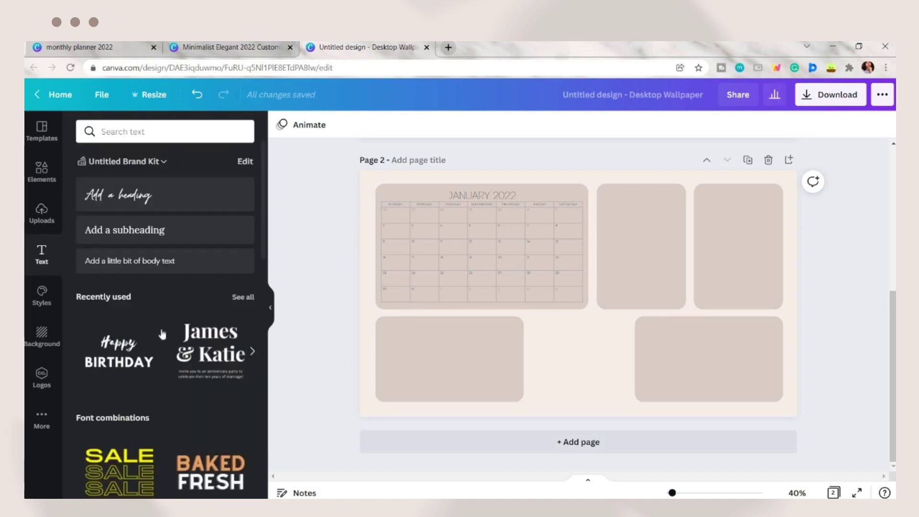
click(129, 229)
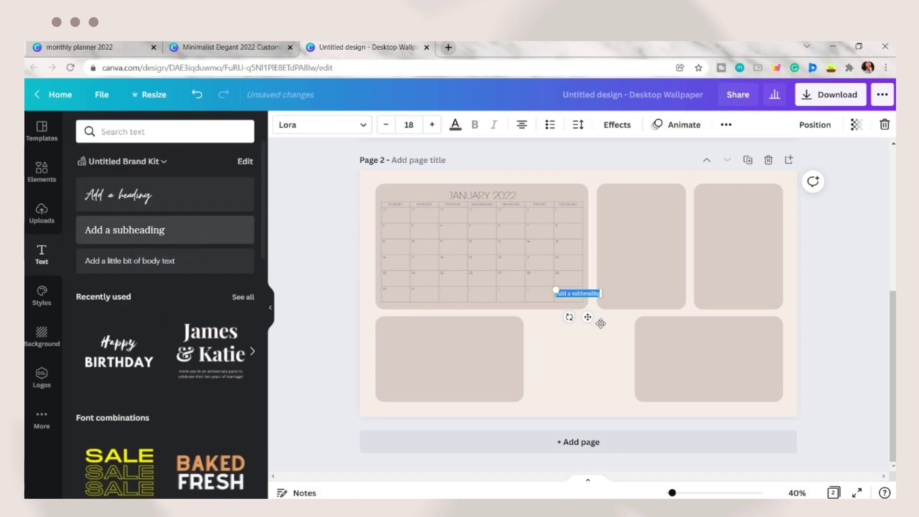
drag(556, 290, 500, 243)
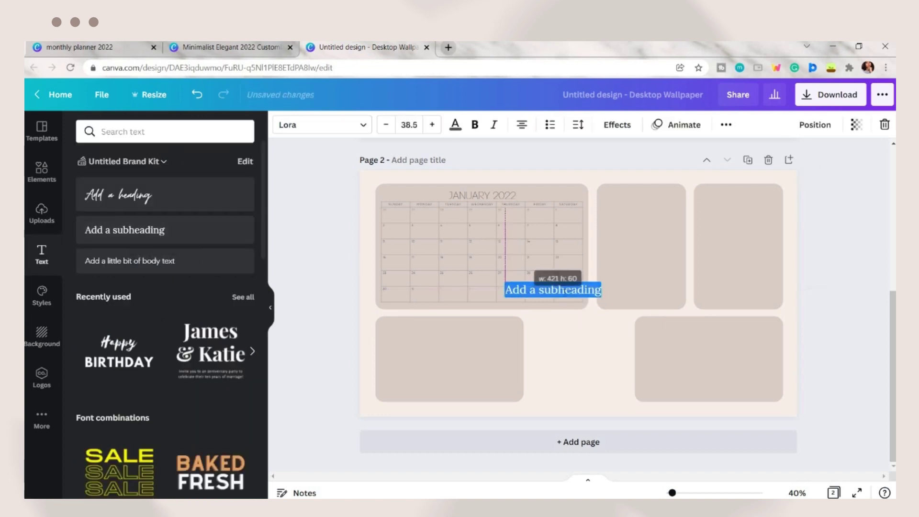
drag(558, 316, 597, 381)
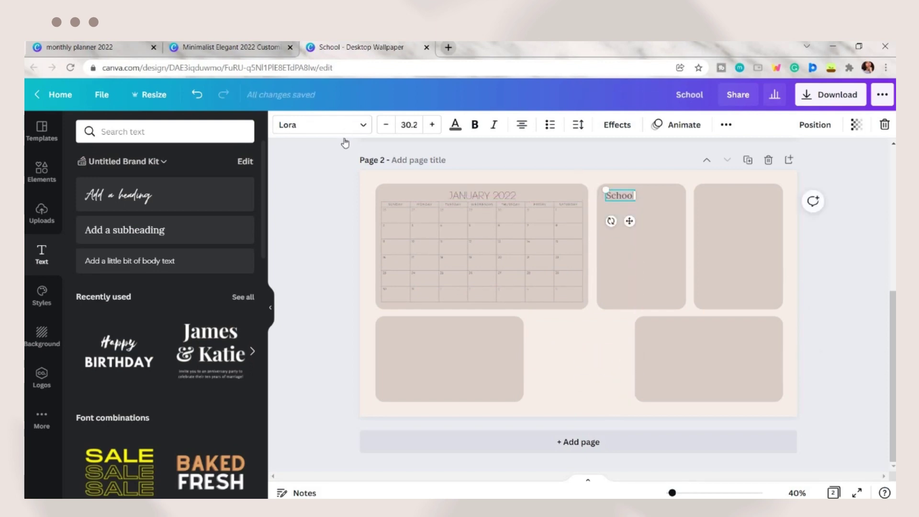
click(322, 124)
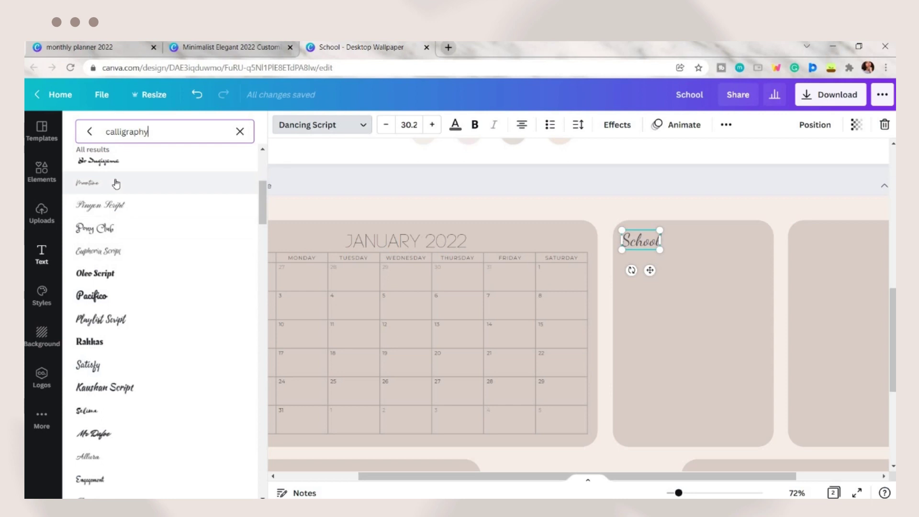
click(652, 270)
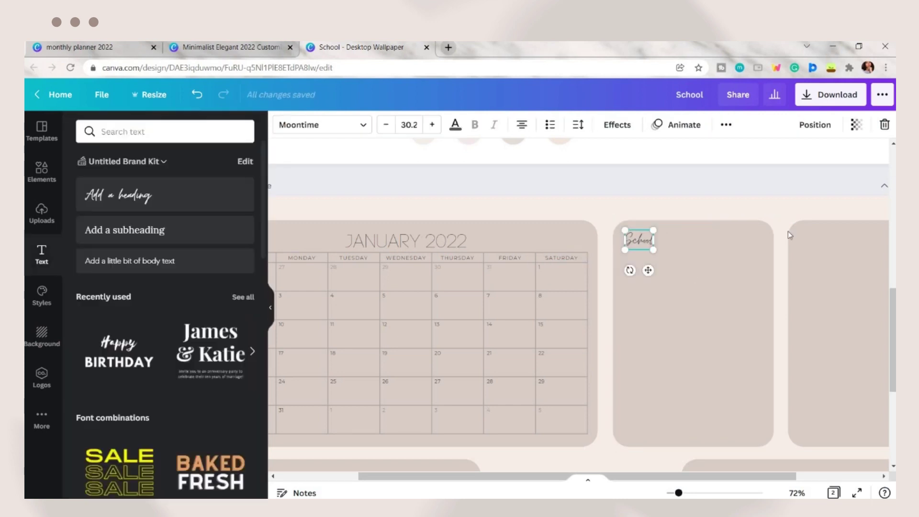
Step: Duplicate the School label into the page's upper-right panel and change the copy to "Personal"
key(ctrl+d)
drag(852, 266, 826, 268)
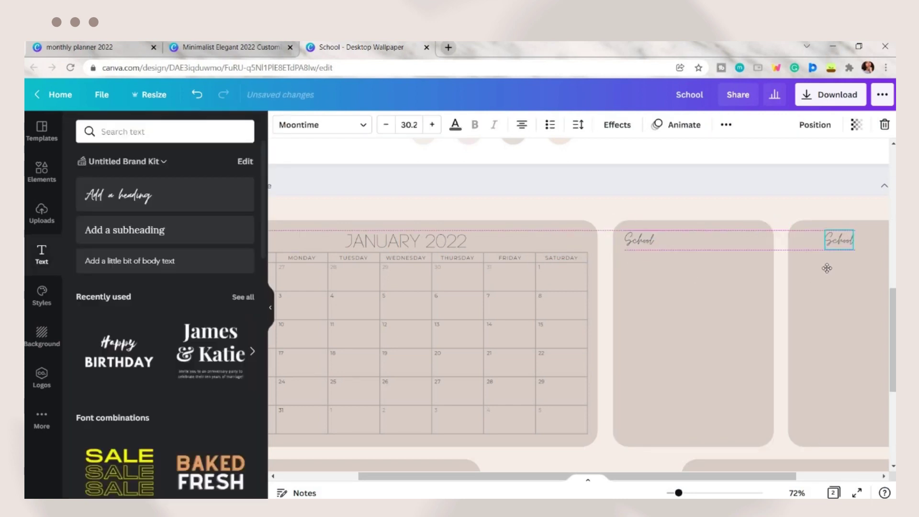
drag(749, 478, 804, 481)
click(775, 467)
double_click(740, 242)
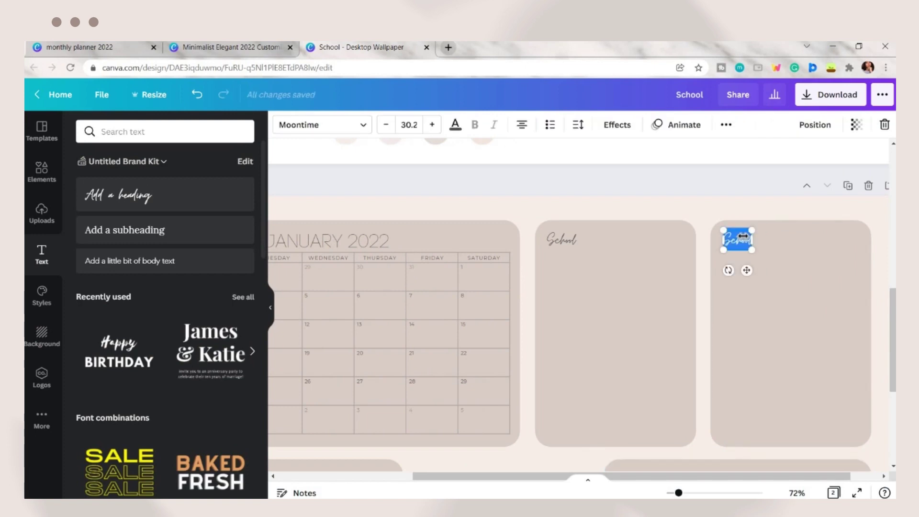
text(Personal)
click(766, 268)
Step: Place a copy of the label reading "Miscellaneous" in the upper-left corner of the page's lower-right panel
click(755, 244)
scroll(750, 252, down, 4)
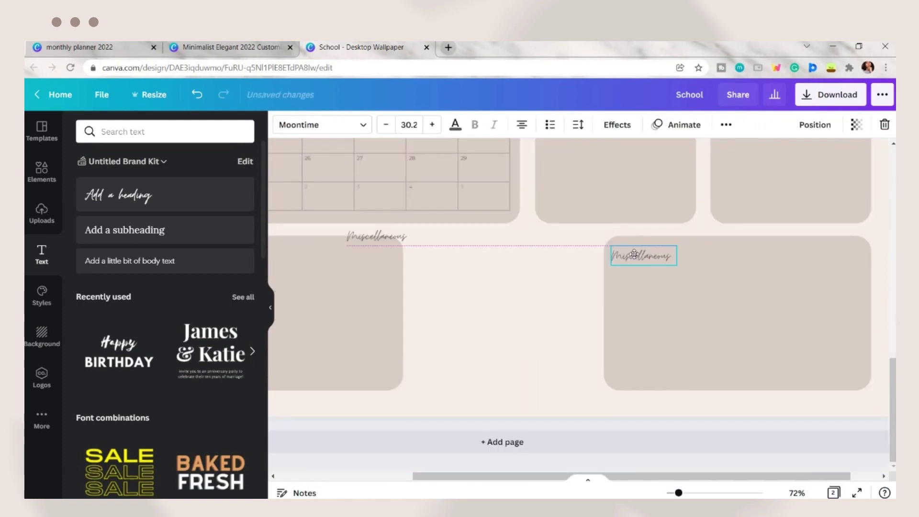
drag(636, 255, 639, 252)
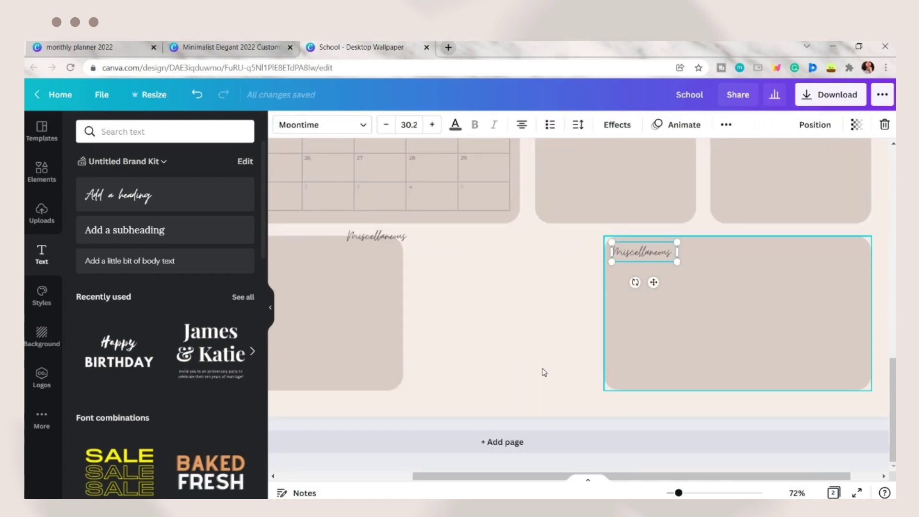
Step: Move the spare Miscellaneous label into the page's lower-left panel and change it to "Youtube"
drag(622, 476, 487, 476)
drag(551, 237, 355, 252)
double_click(369, 252)
text(Youtube)
click(430, 296)
click(431, 296)
Step: Add another subheading inside the School panel, below the script label, and change its text to "School"
drag(679, 493, 672, 494)
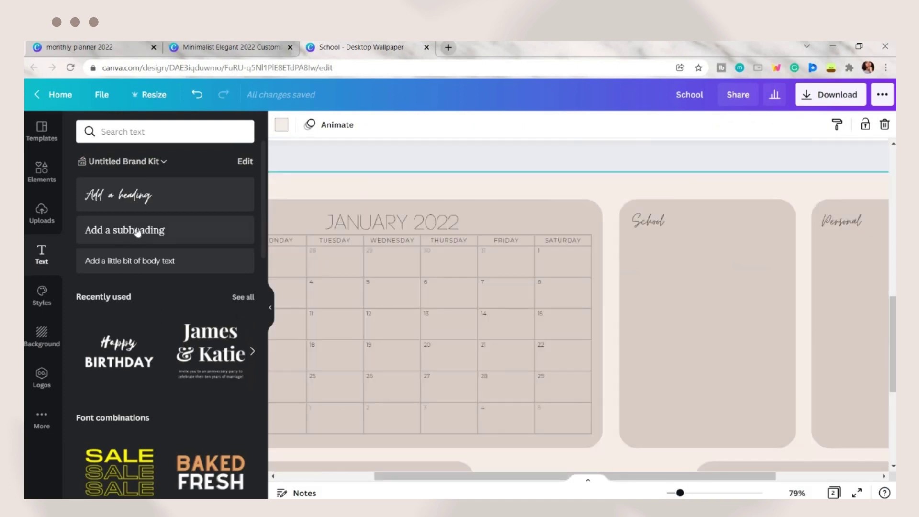
click(137, 232)
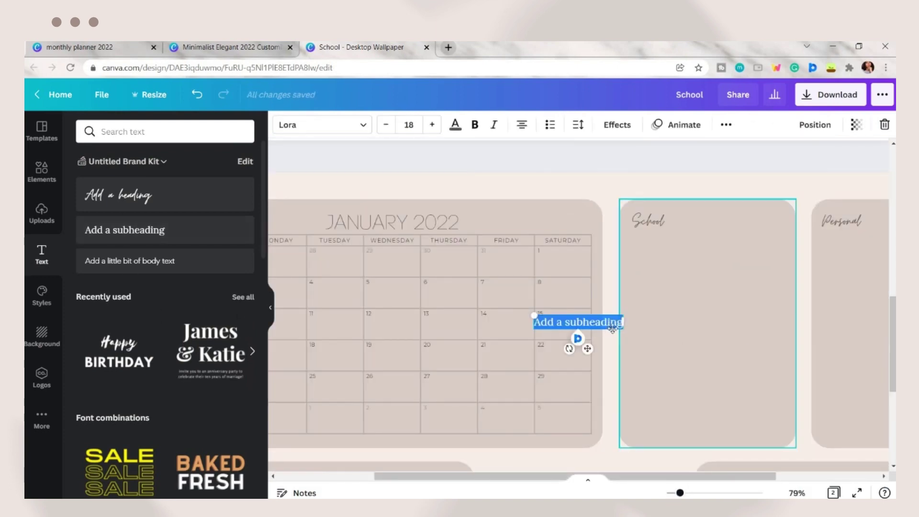
drag(611, 329, 738, 296)
click(649, 219)
click(742, 289)
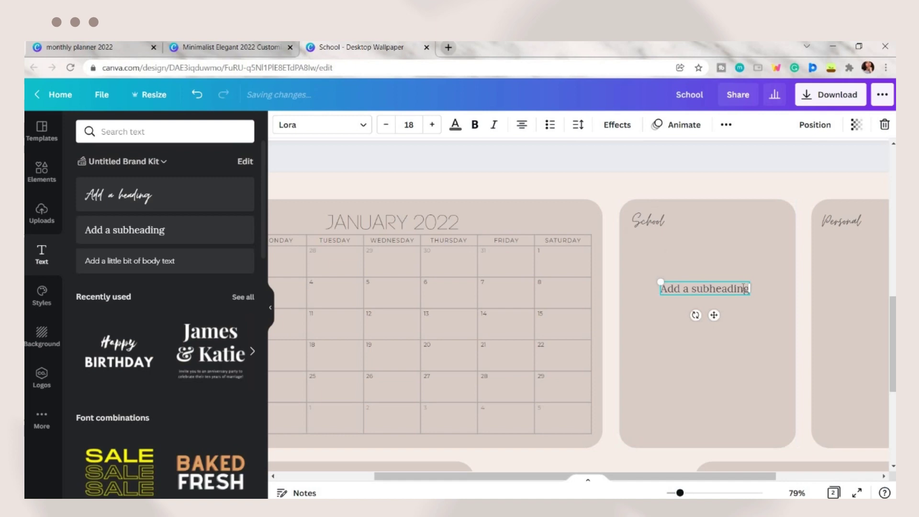
text(School)
Step: Enlarge the script School label to size 52.2 and make it slightly transparent
click(649, 221)
drag(665, 232, 687, 247)
click(865, 130)
drag(816, 159, 794, 163)
click(724, 263)
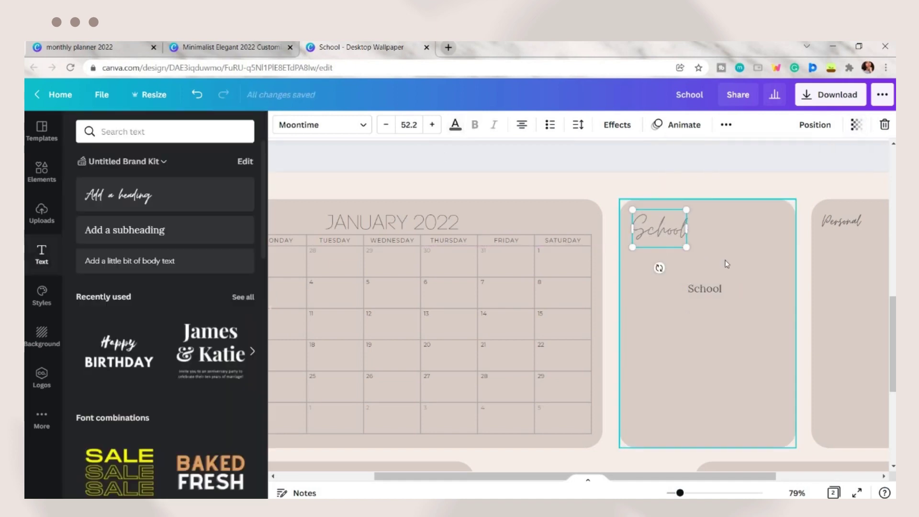
Step: Lay the plain School text over the script label and set it in bold Mont with wider letter spacing
drag(713, 293, 671, 242)
click(306, 126)
click(189, 376)
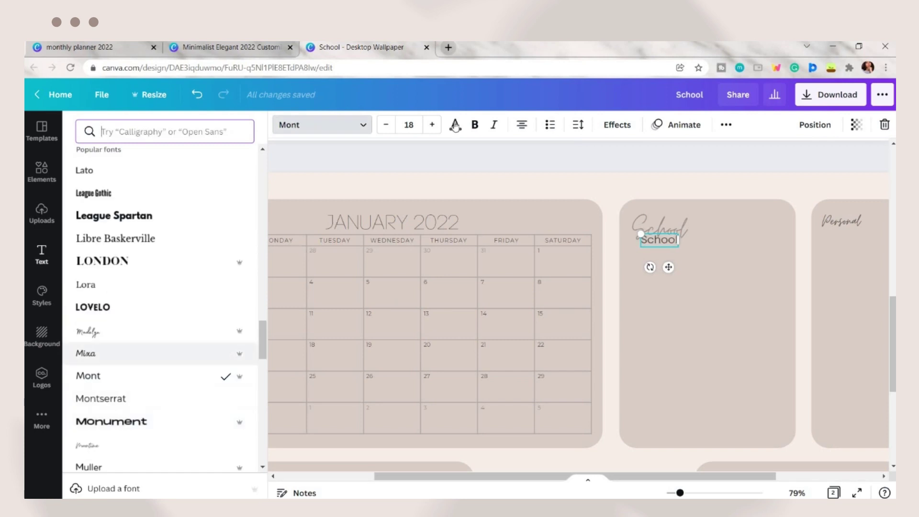
click(850, 251)
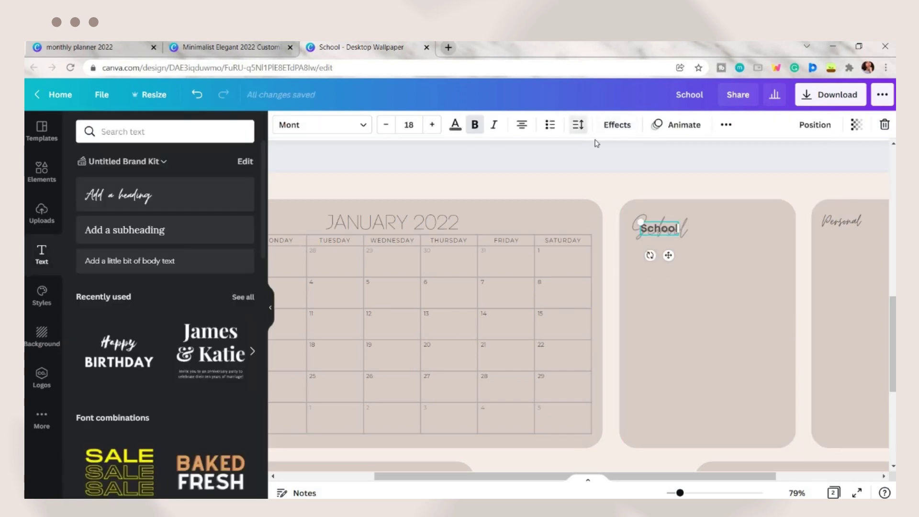
click(578, 124)
drag(667, 163, 676, 165)
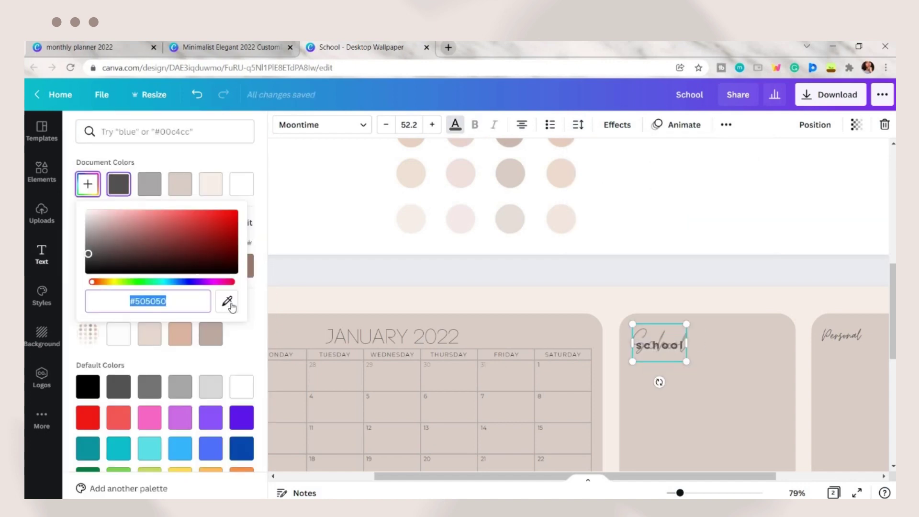
Step: Recolor the script School label with a sampled taupe, and give the Personal, Youtube and Miscellaneous labels the same color at size 52.2
click(227, 301)
click(700, 281)
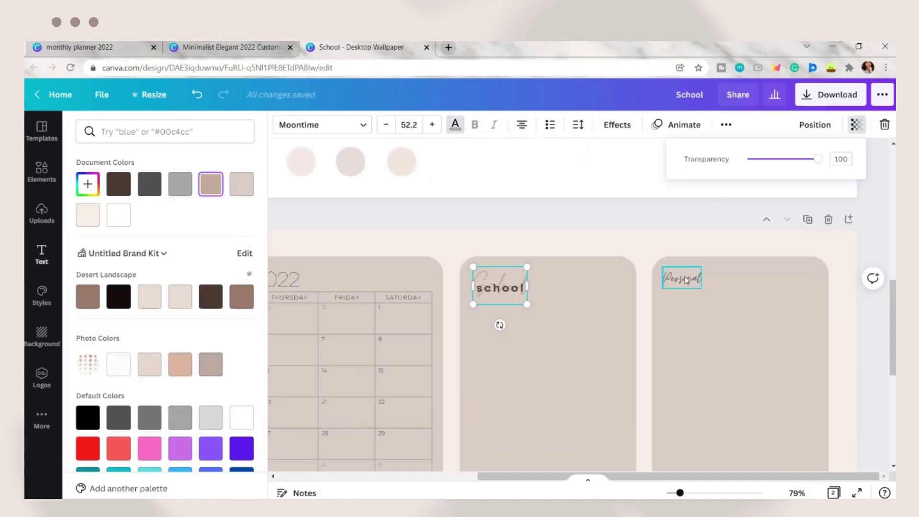
click(680, 277)
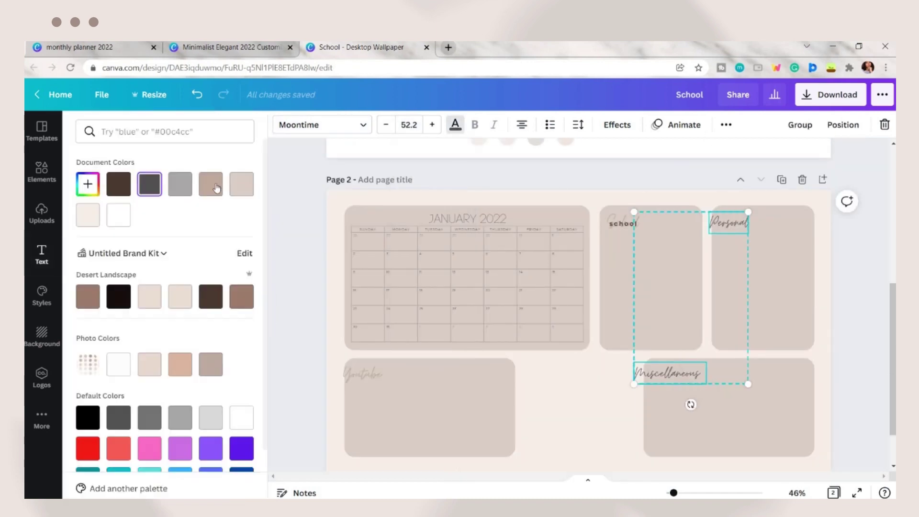
drag(689, 402, 756, 226)
drag(368, 376, 376, 377)
Step: Recolor the bold school text brown with a swatch from the Desert Landscape palette
click(622, 224)
click(455, 124)
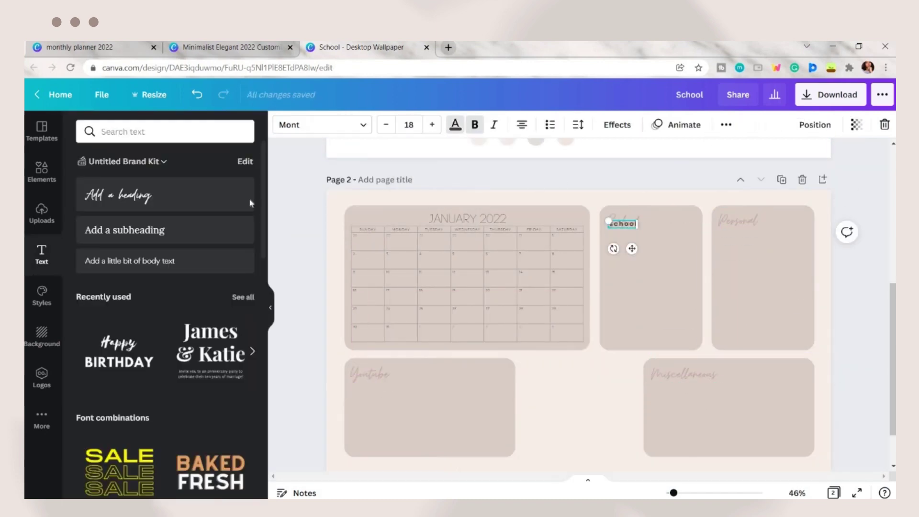
click(211, 297)
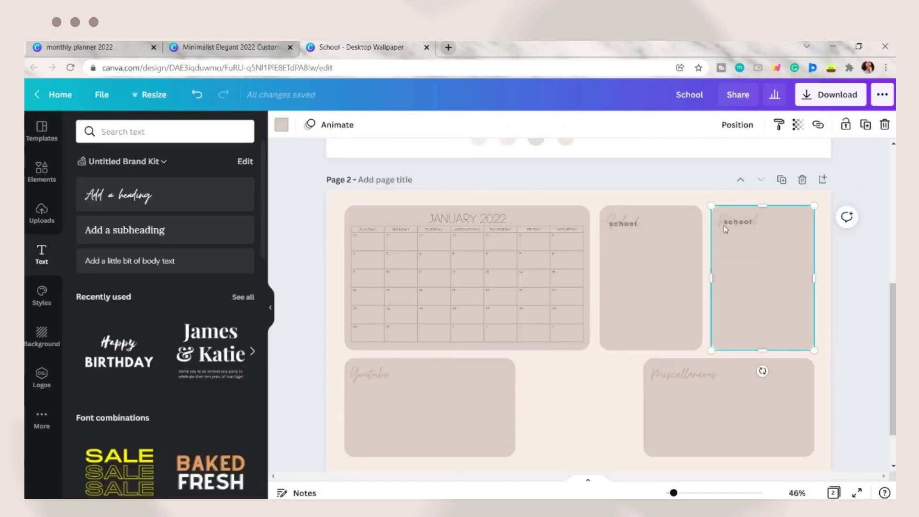
Step: Overlay copies of the bold label on the other script labels, reading "Personal", "Youtube" and "Miscellaneous", and capitalize the bold "School"
double_click(724, 226)
click(761, 239)
double_click(754, 223)
click(791, 249)
drag(386, 377, 395, 379)
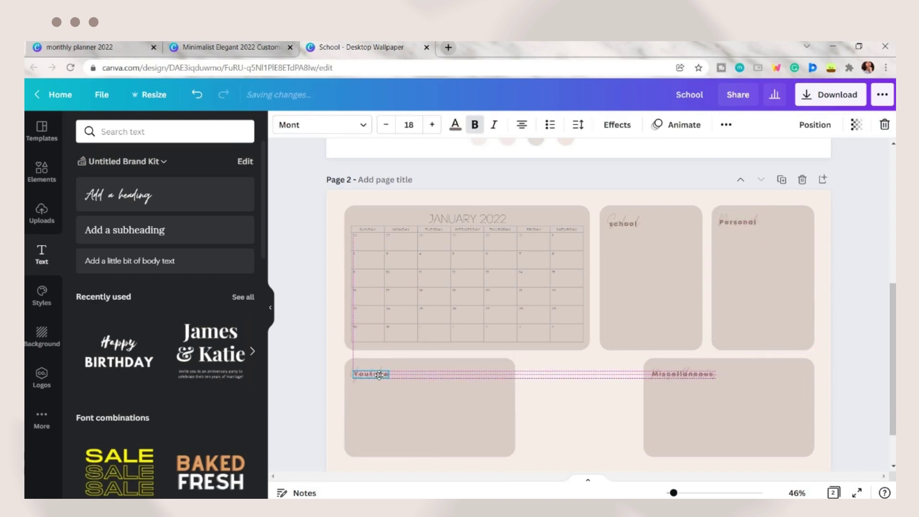
click(421, 388)
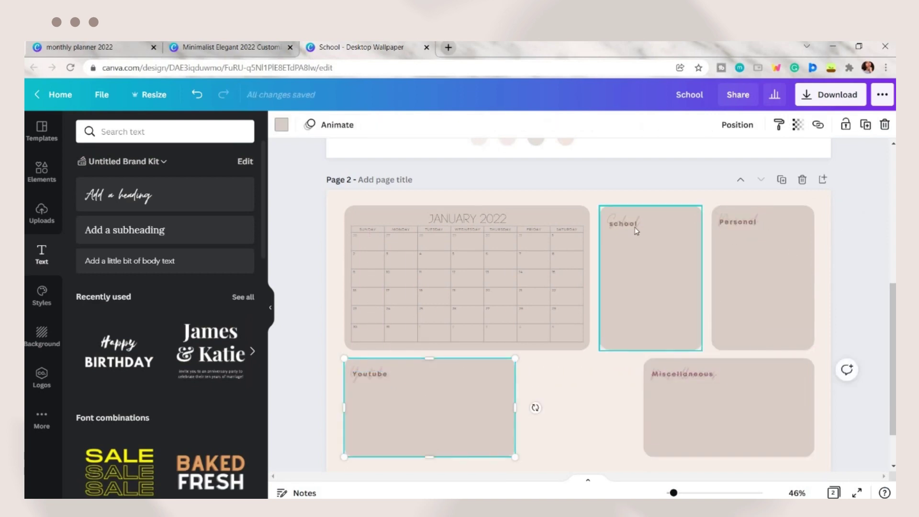
click(624, 223)
shift+click(740, 222)
click(751, 244)
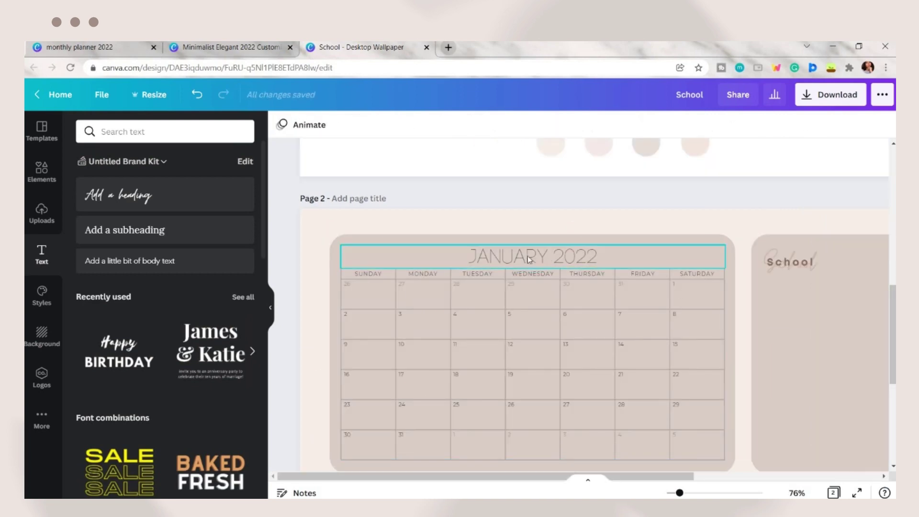
Step: Move the calendar title to the grid's left side, write it as "January 2022" and set its font to Balgin
drag(528, 254, 413, 254)
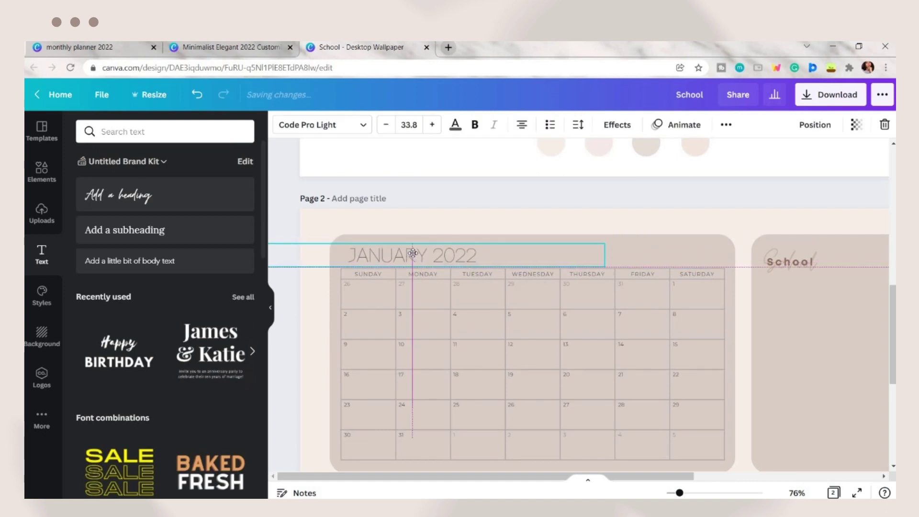
click(329, 133)
click(194, 234)
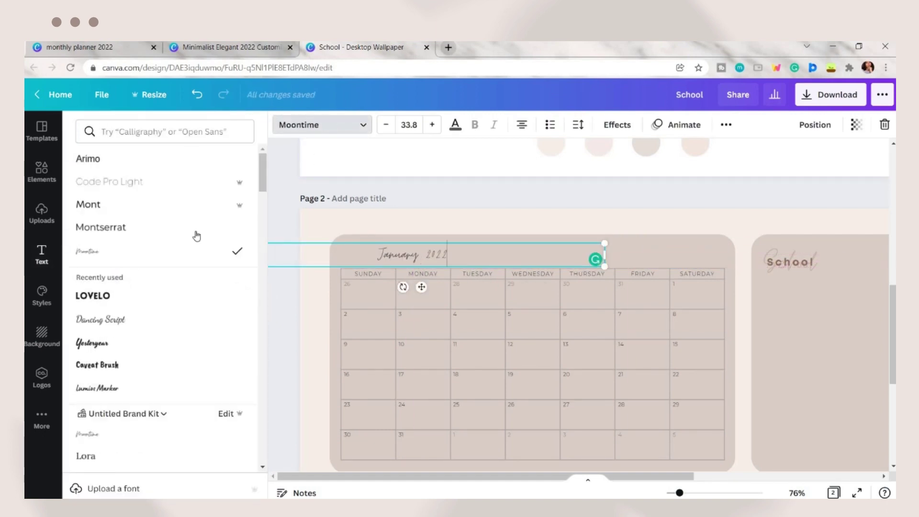
scroll(197, 236, down, 15)
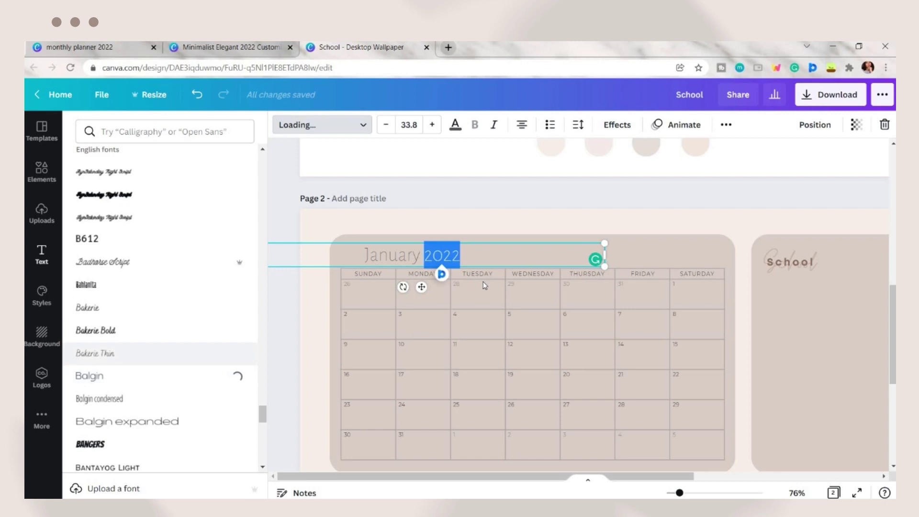
click(524, 263)
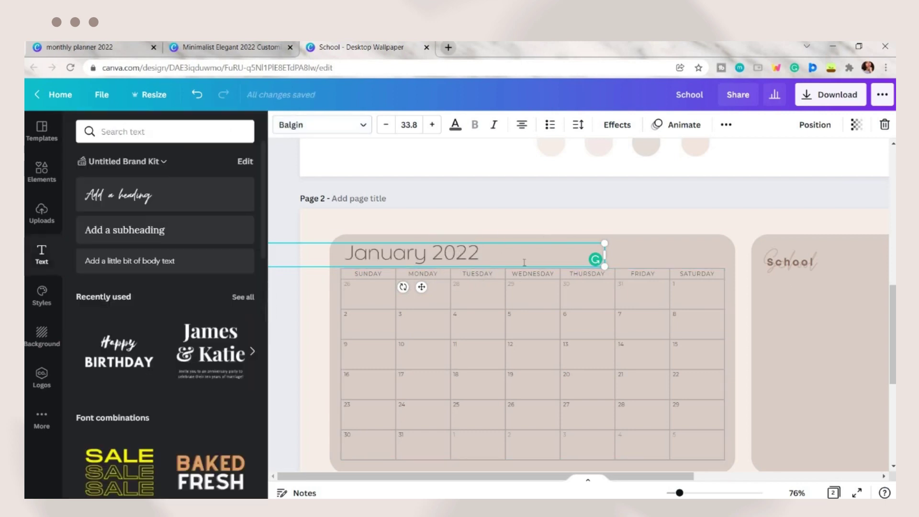
Step: Recolor the January 2022 title brown with a document color and shift it slightly to the left
click(455, 124)
click(150, 185)
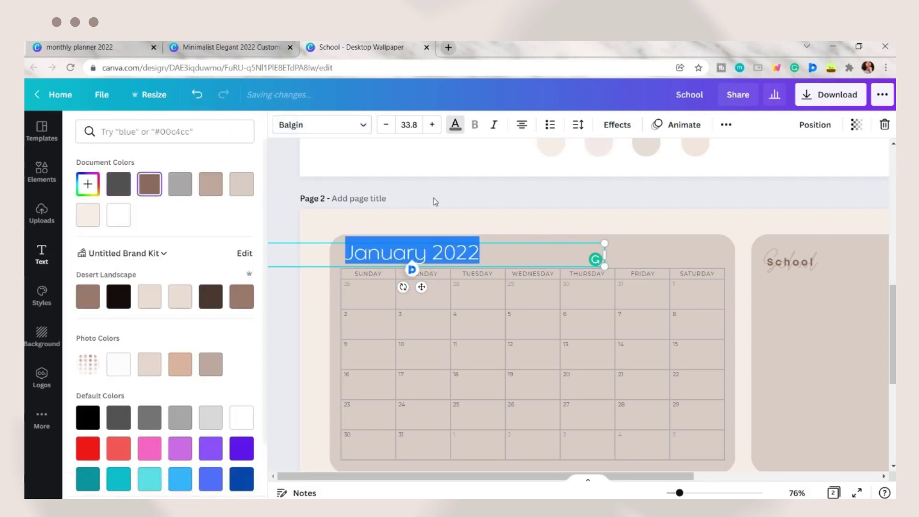
click(439, 224)
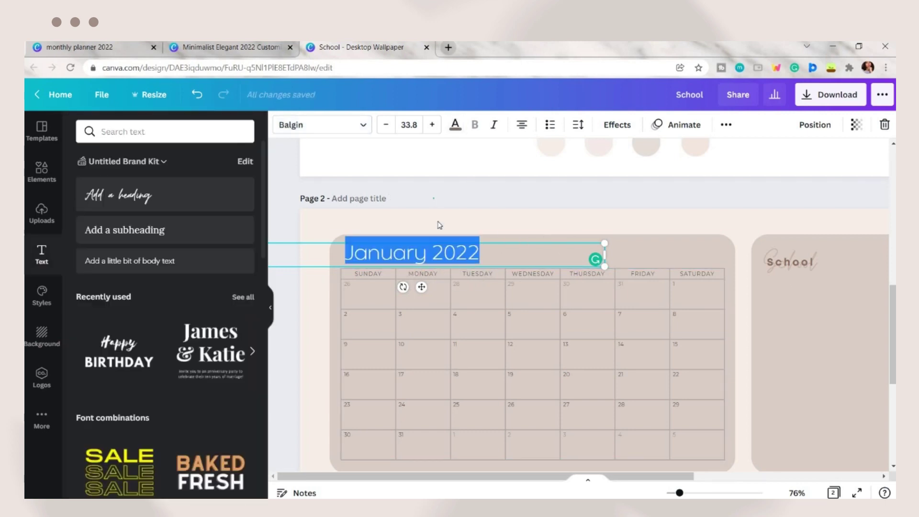
drag(581, 261, 553, 263)
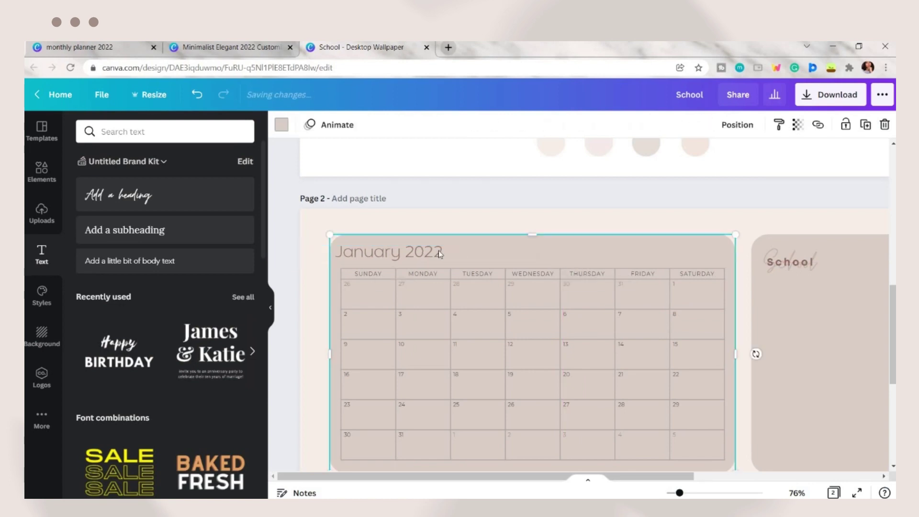
click(585, 216)
Step: Switch to Pinterest, search for "beige photos" and save the clothing rack photo and the desk lamp photo
scroll(584, 156, down, 1)
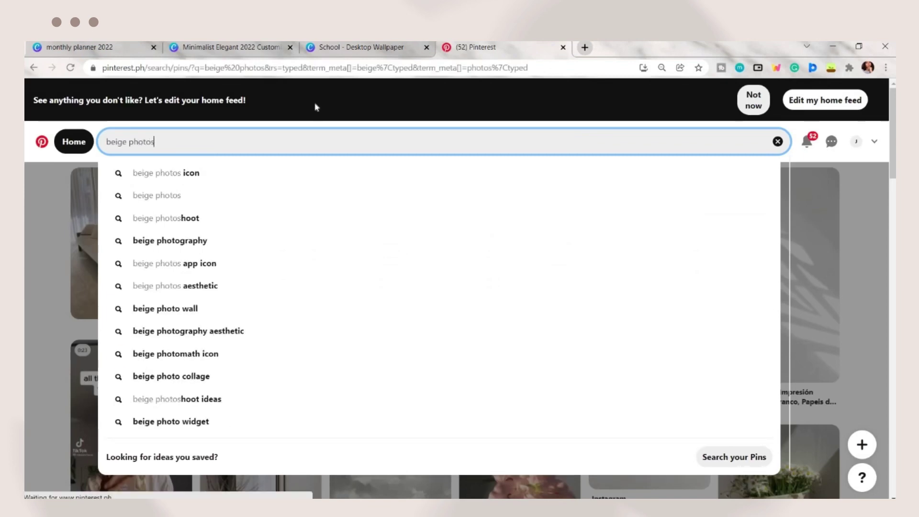
scroll(292, 383, down, 4)
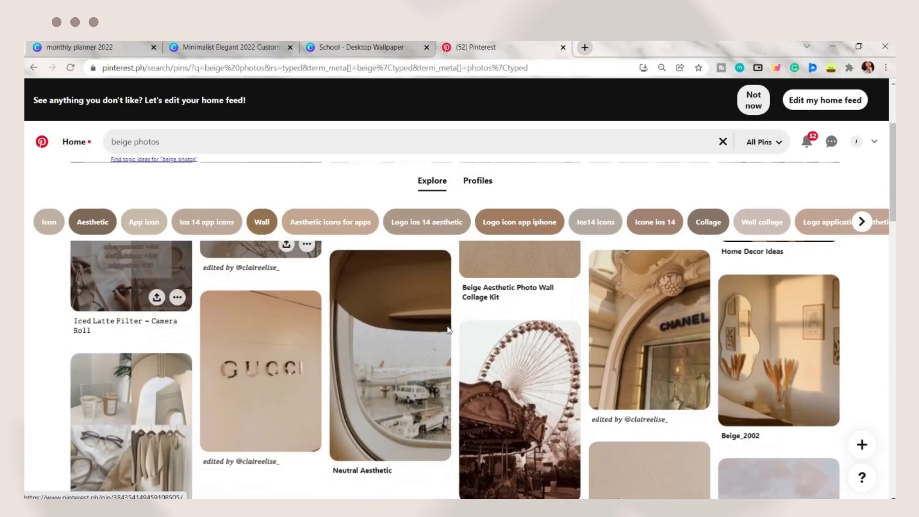
scroll(292, 383, down, 15)
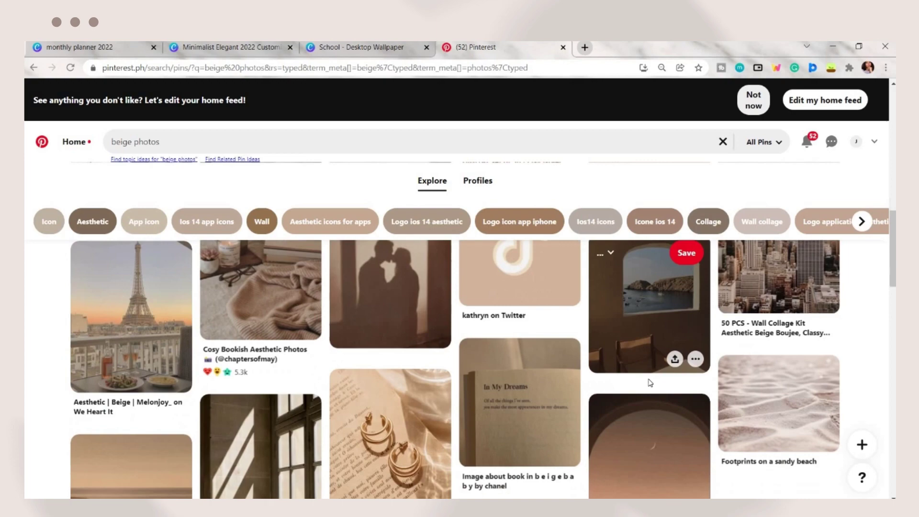
scroll(648, 378, down, 5)
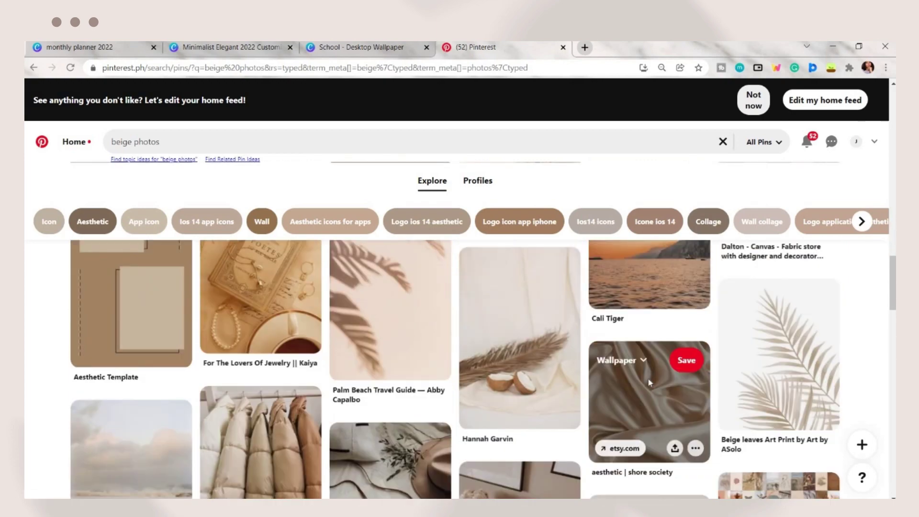
click(648, 378)
right_click(352, 255)
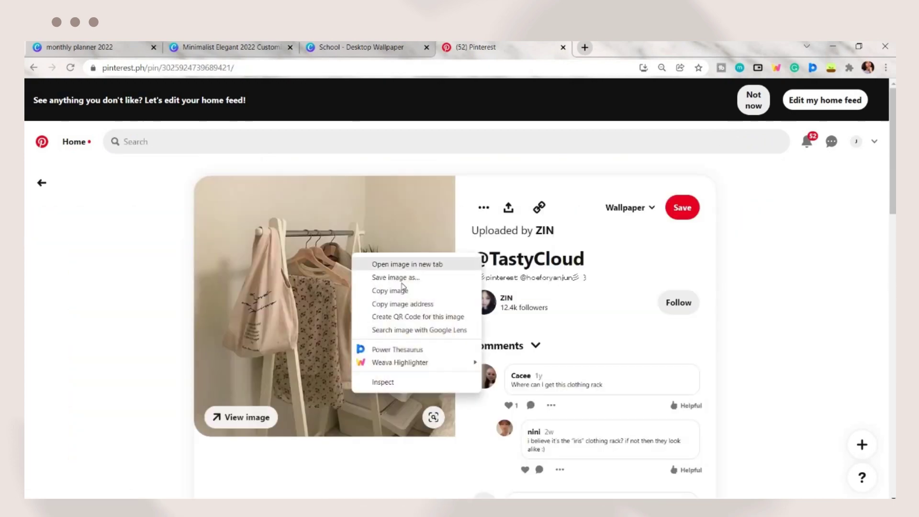
click(403, 278)
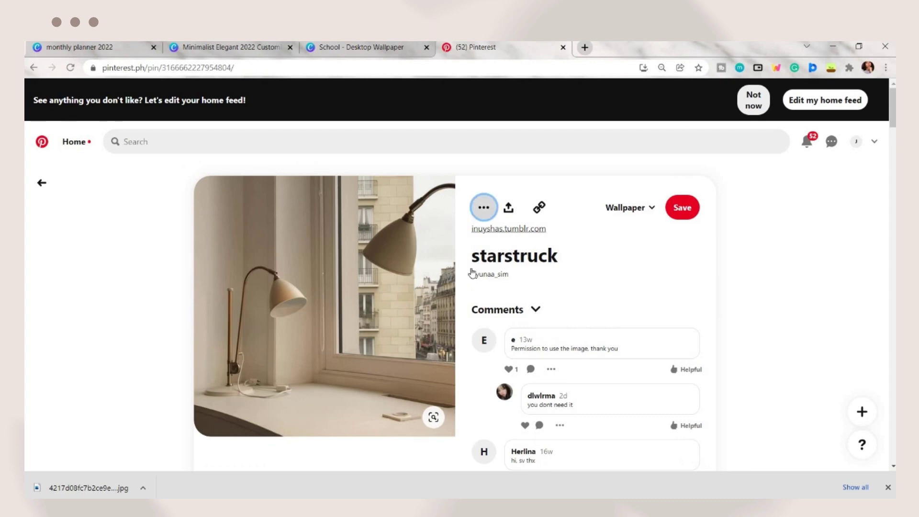
click(475, 239)
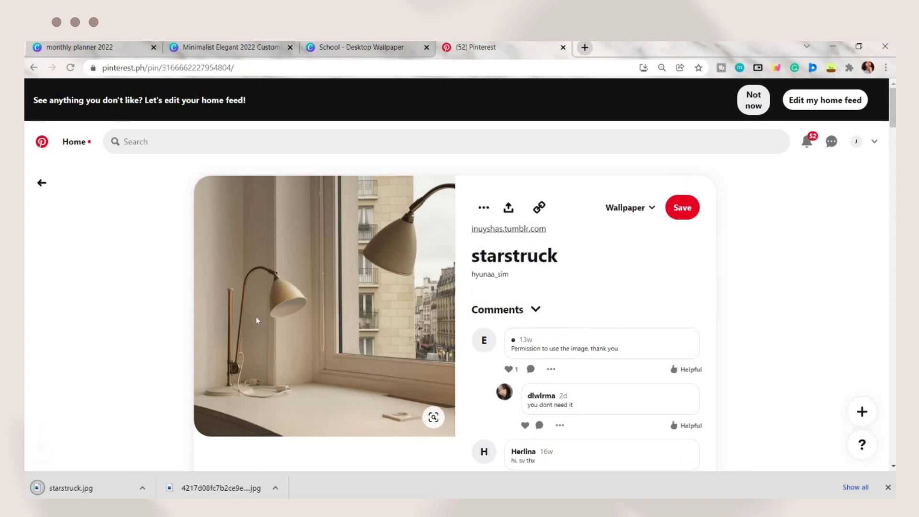
Step: Return to the School - Desktop Wallpaper design, search the elements for "frame" and add the rounded square frame
click(363, 47)
click(144, 125)
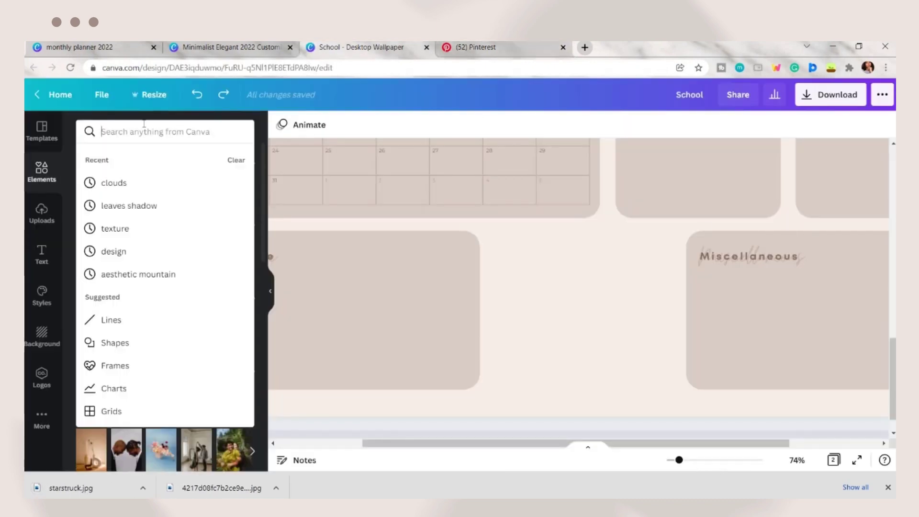
text(frame)
key(Return)
scroll(189, 389, down, 3)
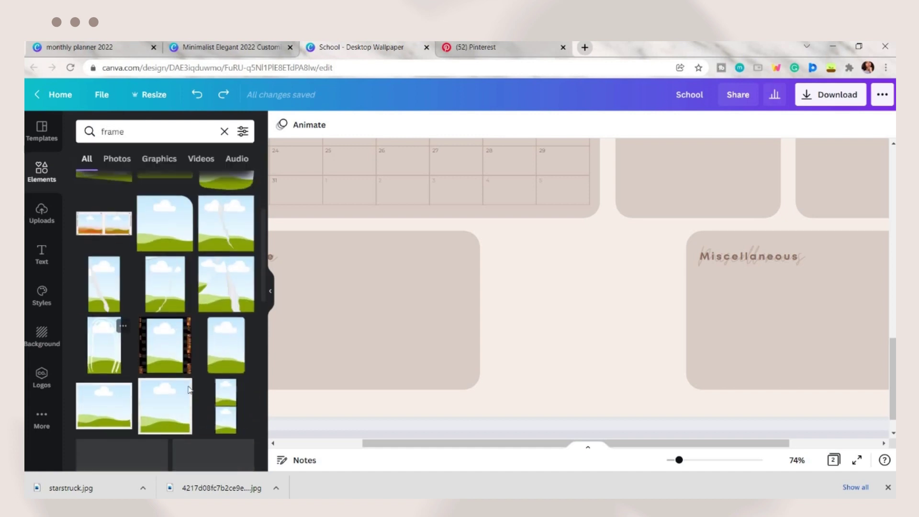
scroll(189, 389, down, 4)
scroll(167, 314, up, 7)
click(226, 239)
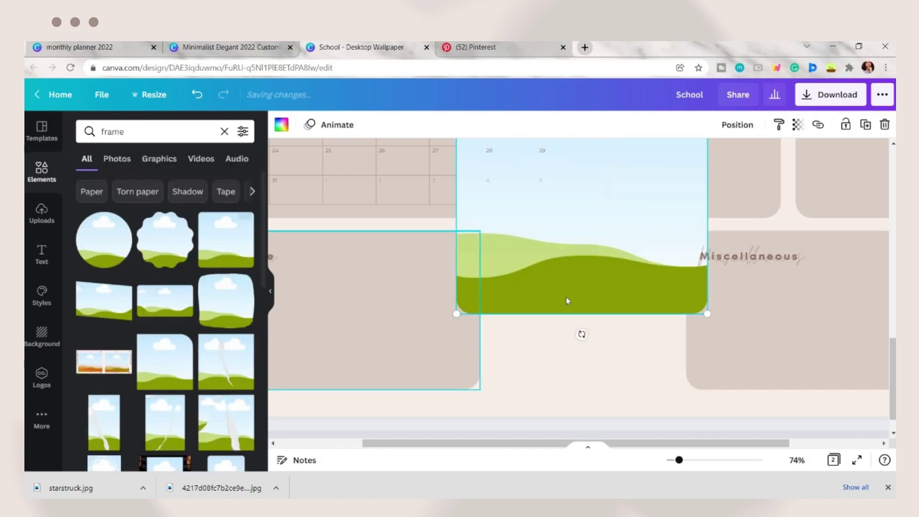
Step: Shrink the frame into the gap between the Youtube and Miscellaneous panels and overlap a duplicate diagonally at its lower right
drag(570, 337, 578, 444)
drag(464, 170, 619, 324)
drag(661, 359, 535, 268)
key(ctrl+d)
drag(563, 297, 649, 346)
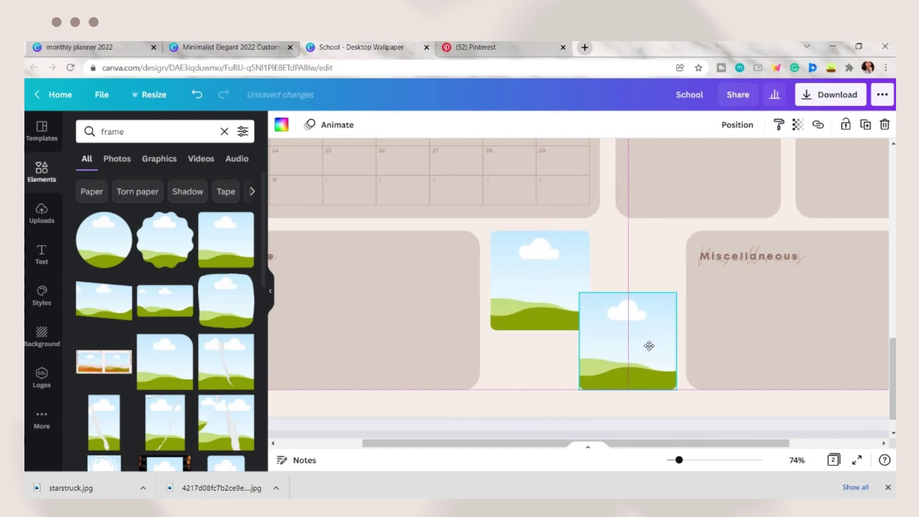
click(702, 414)
Step: Fill the lower frame with the clothing rack photo, enlarging it in the crop, and the upper frame with the desk lamp photo
click(38, 225)
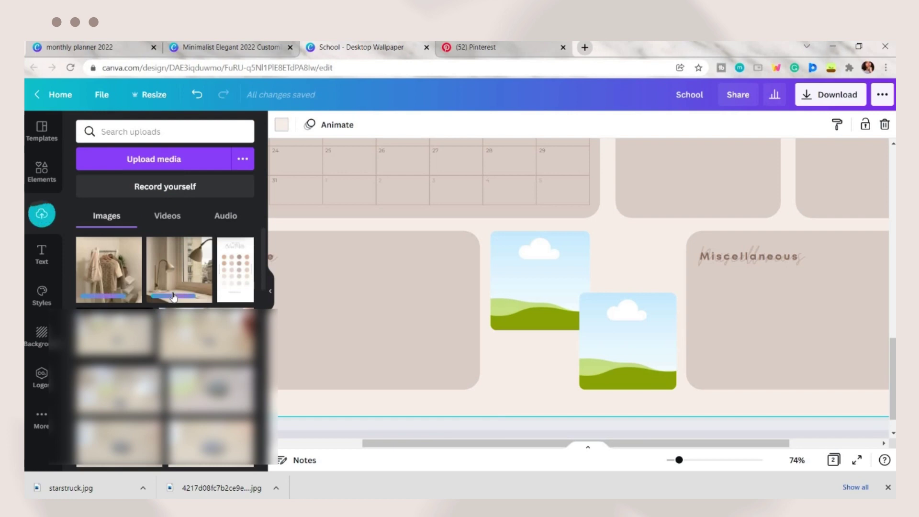
drag(602, 223, 633, 359)
click(631, 342)
click(376, 126)
drag(579, 293, 566, 281)
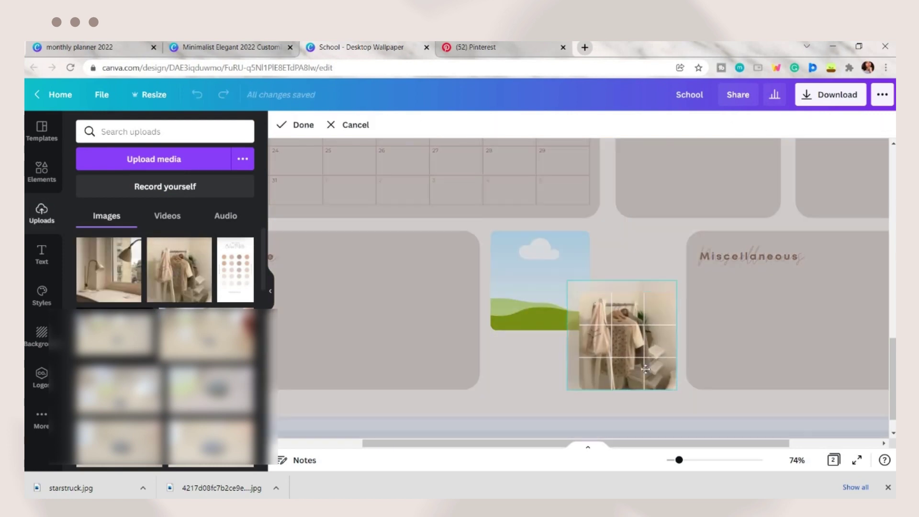
drag(677, 390, 688, 401)
drag(567, 279, 571, 284)
click(617, 256)
drag(109, 269, 540, 280)
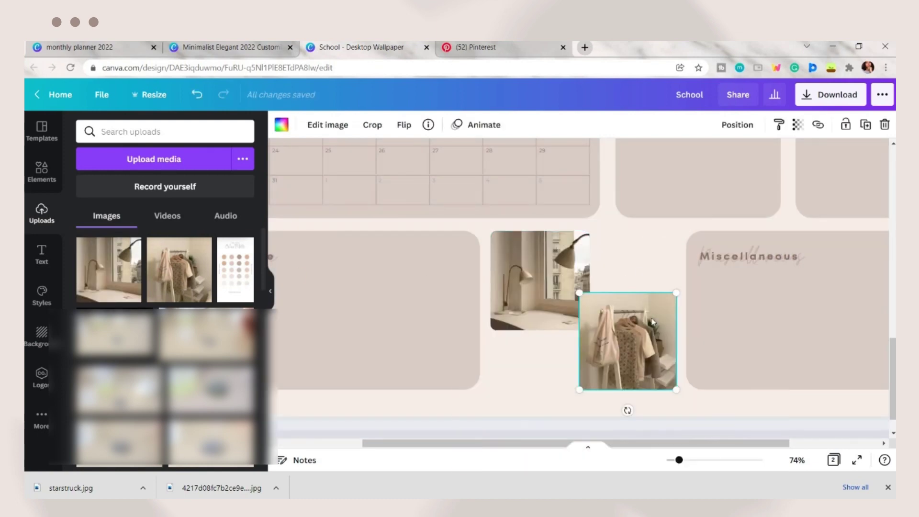
click(682, 411)
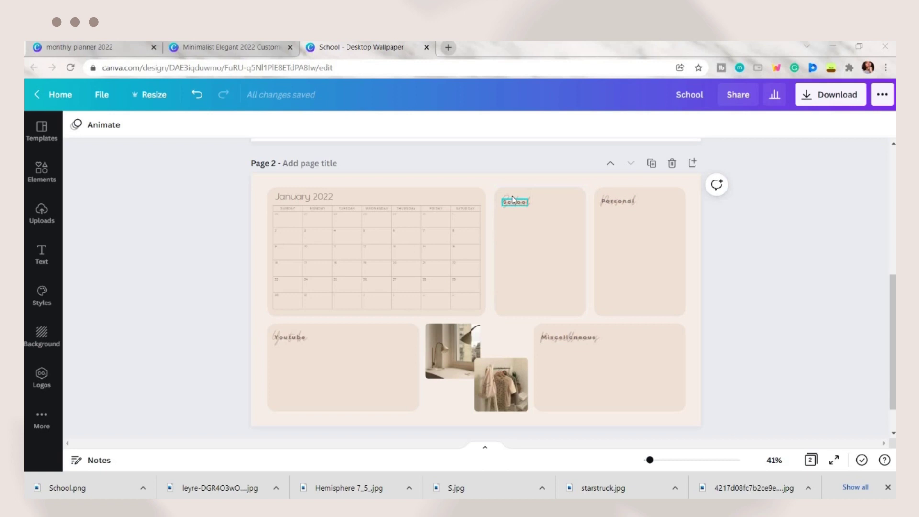
Step: Adjust the transparency of the four Moontime script labels behind School, Personal, Youtube and Miscellaneous together
click(512, 199)
shift+click(617, 198)
shift+click(289, 335)
shift+click(569, 336)
click(819, 125)
drag(731, 159, 744, 159)
click(774, 347)
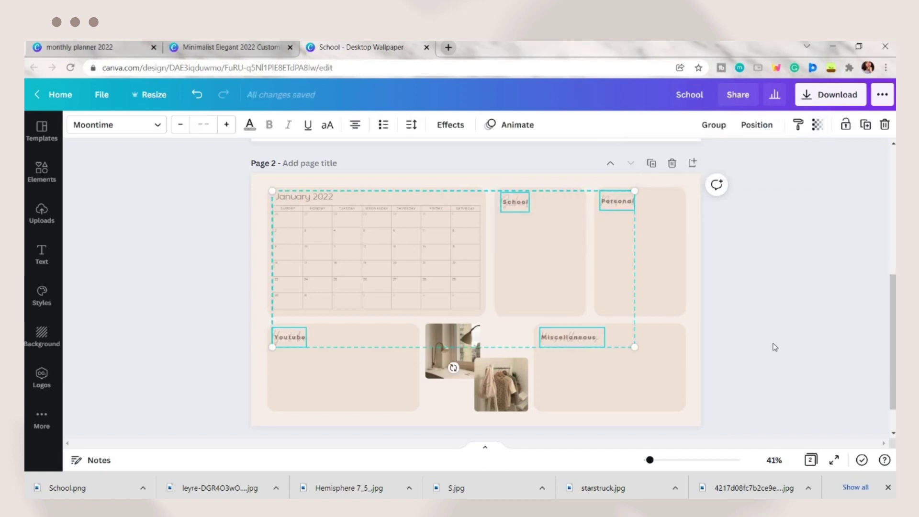
click(775, 347)
Step: Search the photos for "beige", add a draped beige fabric photo and rotate it a quarter turn to landscape
click(42, 172)
text(beige)
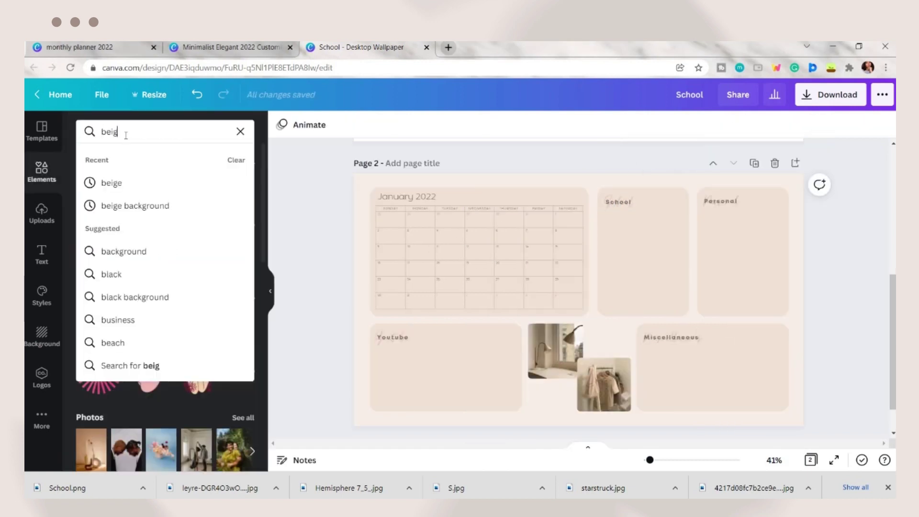
key(Return)
click(118, 163)
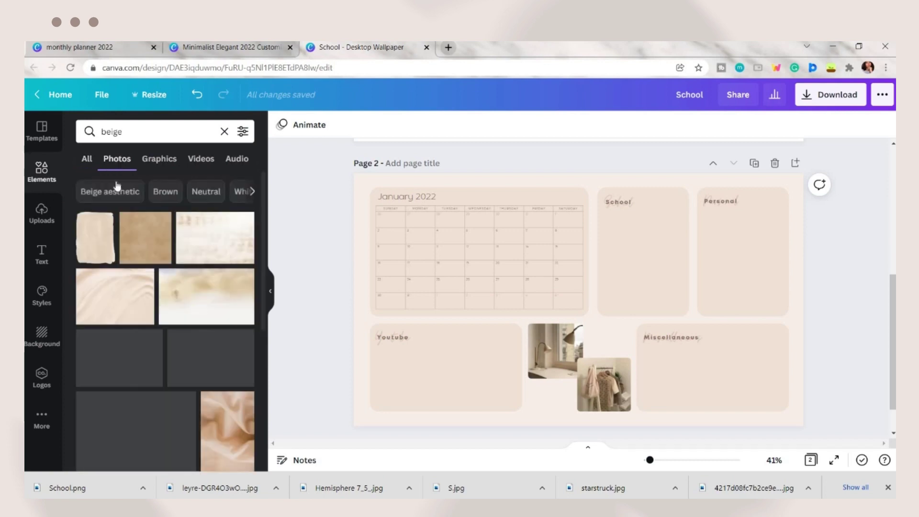
scroll(184, 331, down, 10)
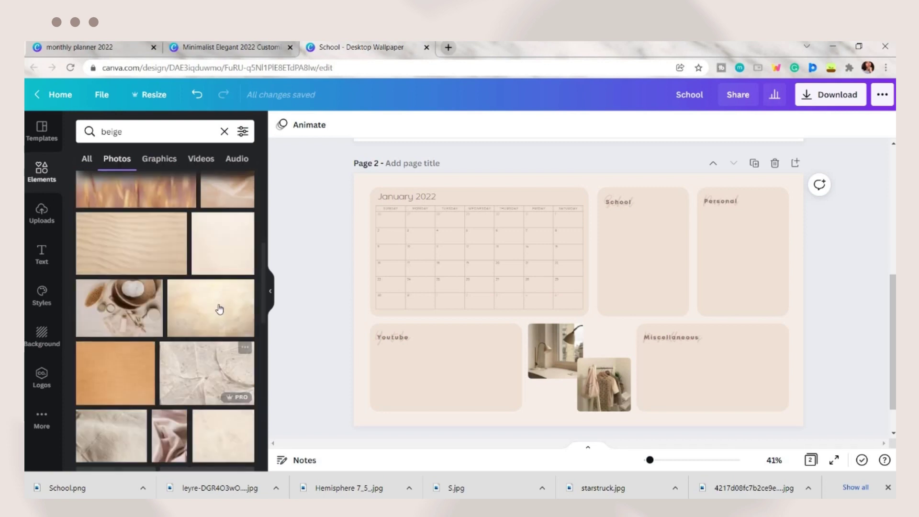
click(129, 375)
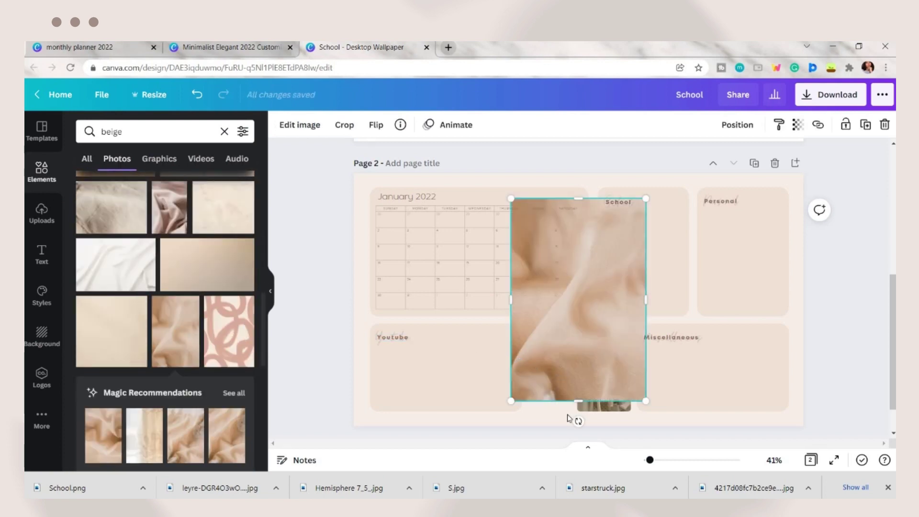
drag(580, 421, 457, 300)
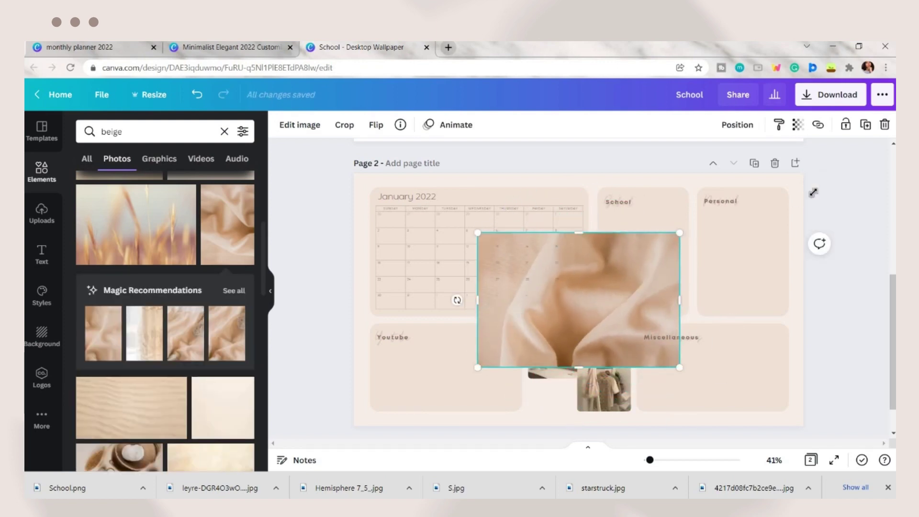
Step: Enlarge the fabric photo to cover the whole page and send it behind the panels and photos
drag(681, 232, 804, 151)
drag(479, 367, 354, 450)
drag(754, 209, 776, 206)
click(737, 124)
click(744, 178)
drag(354, 150, 654, 228)
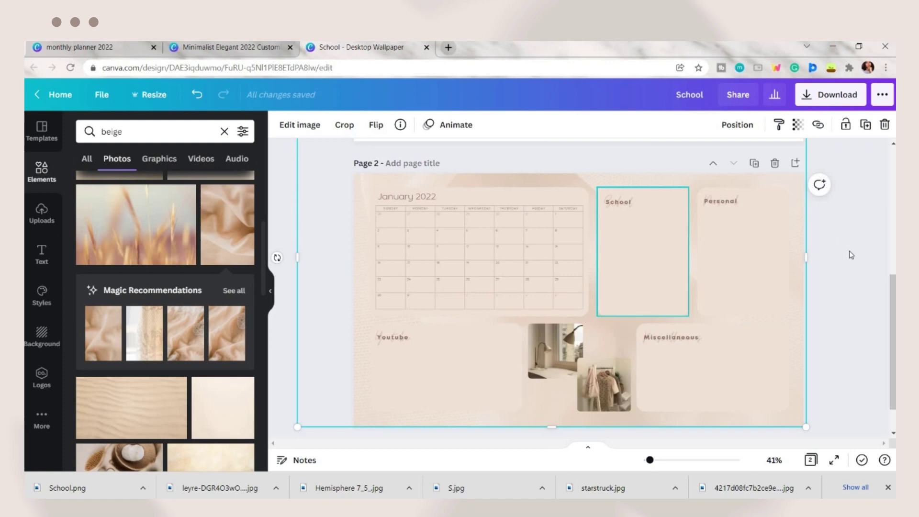
click(835, 264)
Step: Recolor the calendar, School, Personal, Youtube and Miscellaneous panels together with a lighter custom beige
shift+click(664, 272)
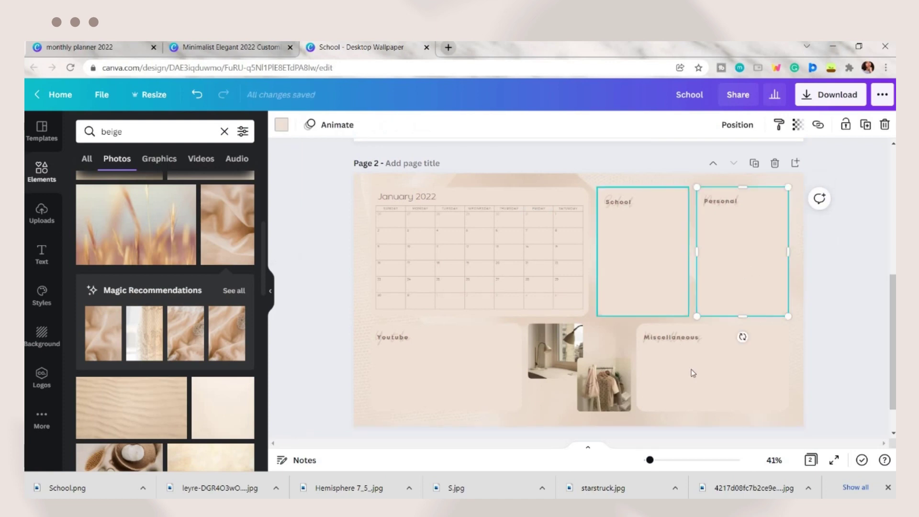
shift+click(694, 373)
shift+click(498, 363)
shift+click(573, 201)
click(281, 125)
click(87, 184)
click(104, 213)
drag(105, 213, 103, 213)
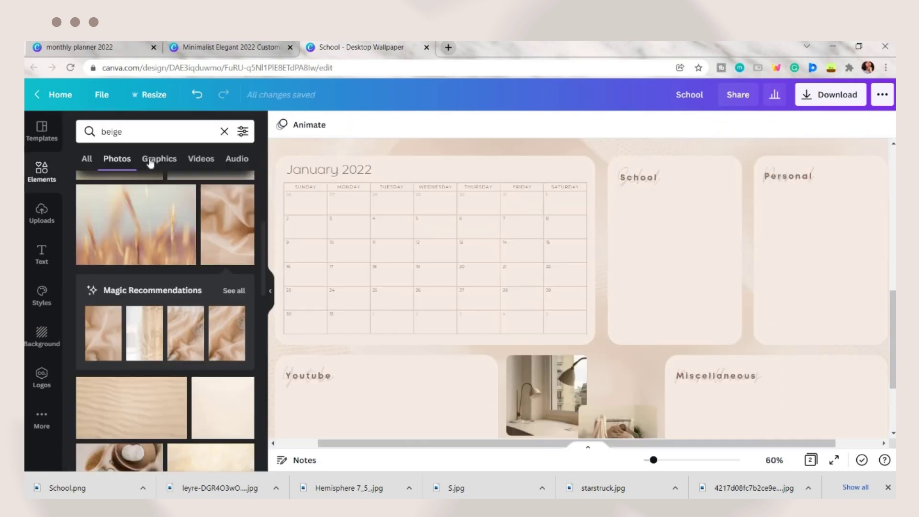
Step: Search the graphics for "boho" and place a small three-star graphic in the Youtube panel's upper-right corner
click(159, 158)
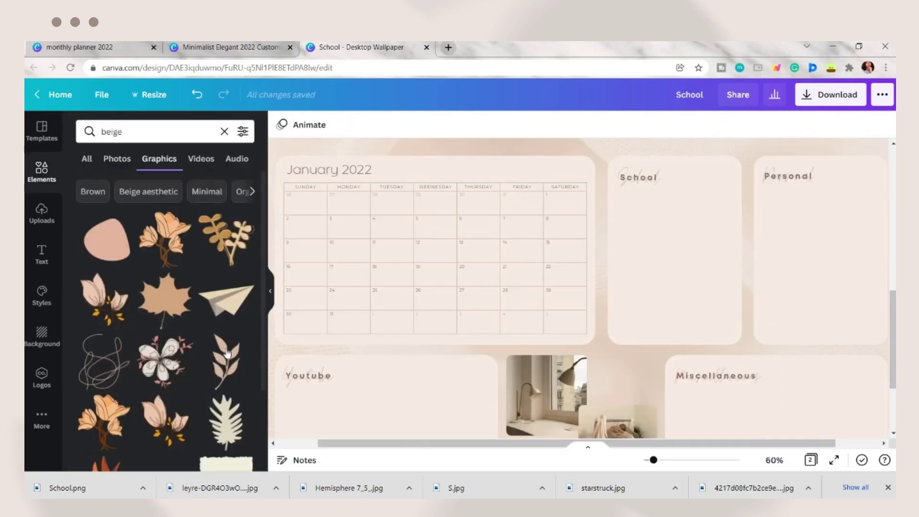
scroll(226, 352, down, 6)
click(144, 138)
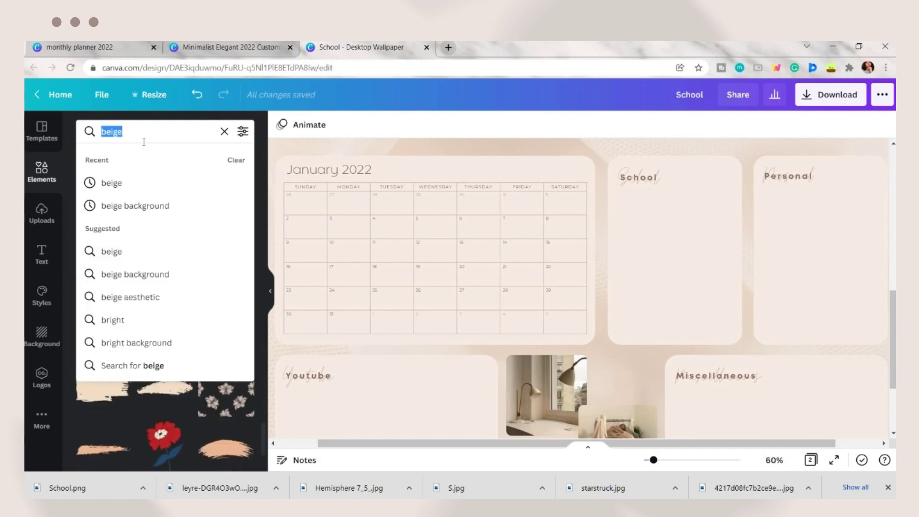
text(boho)
key(Return)
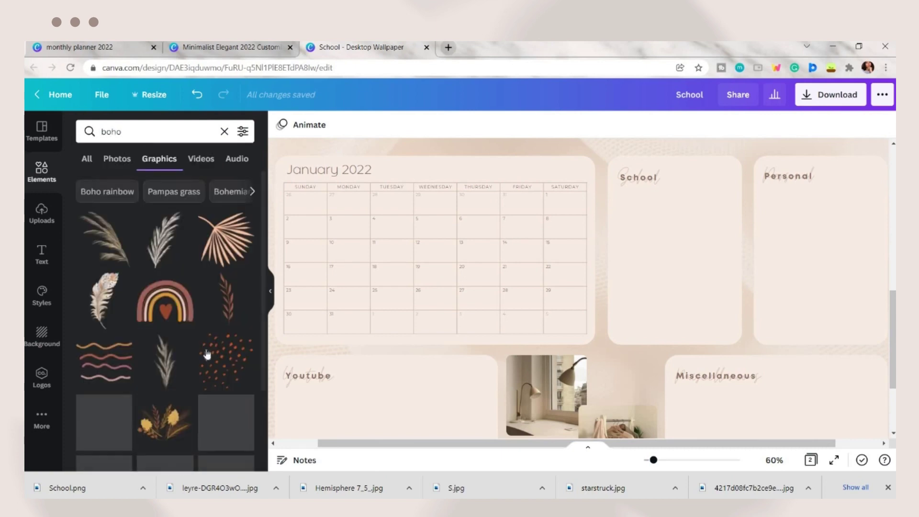
scroll(206, 354, down, 10)
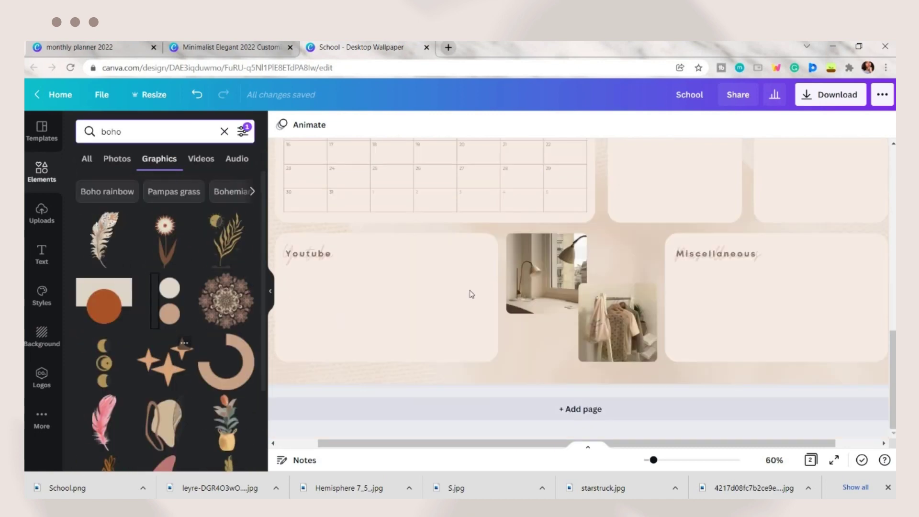
drag(595, 218, 409, 341)
drag(481, 395, 355, 292)
drag(333, 277, 463, 264)
click(467, 228)
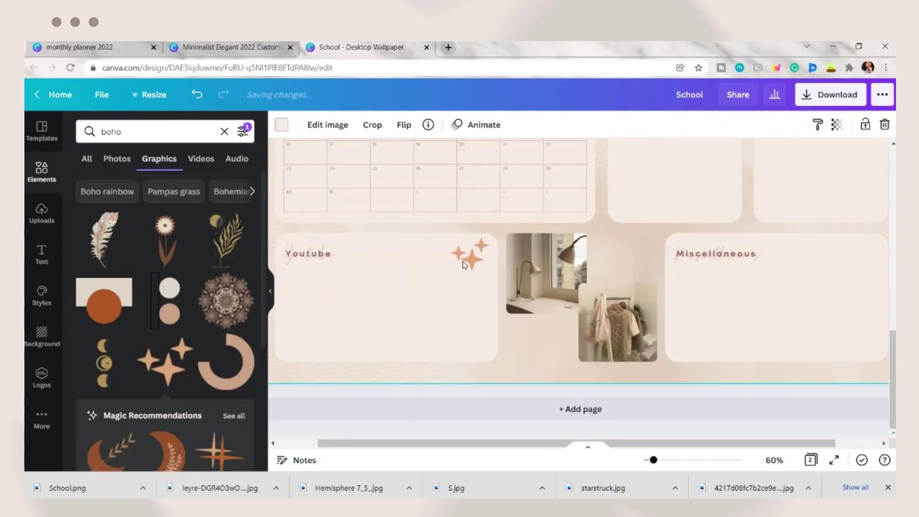
Step: Adjust the star graphic's transparency and move the monstera leaf to the Miscellaneous panel's lower-right corner
click(797, 125)
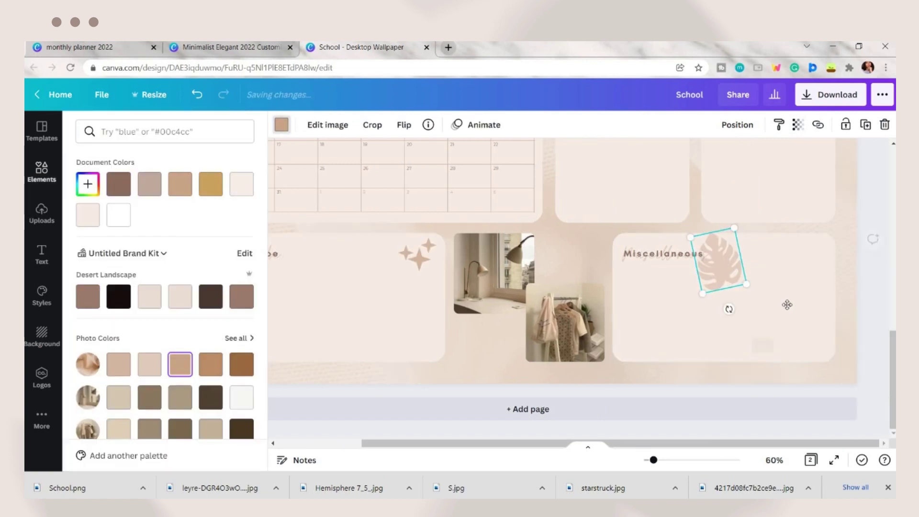
drag(718, 304, 763, 389)
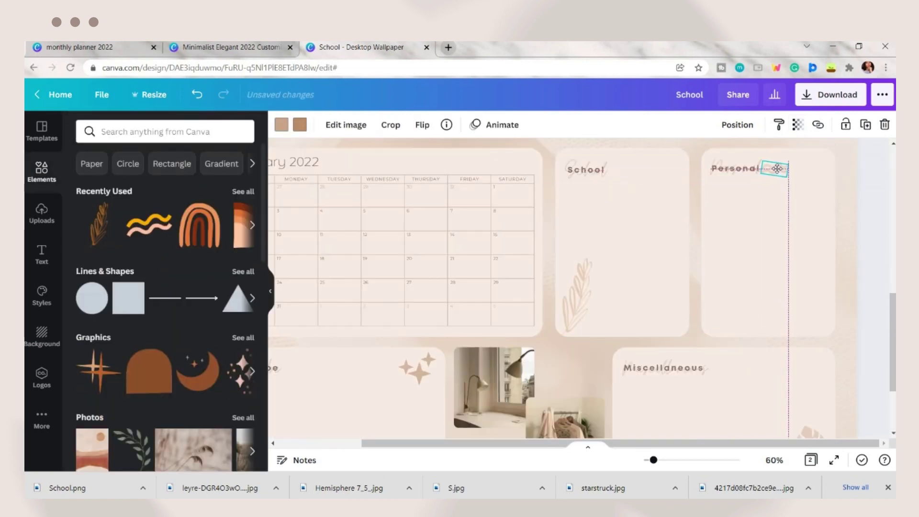
Step: Add a subheading reading "Semester starts" on the calendar near January 20, in Balgin at size 11
drag(654, 460, 657, 460)
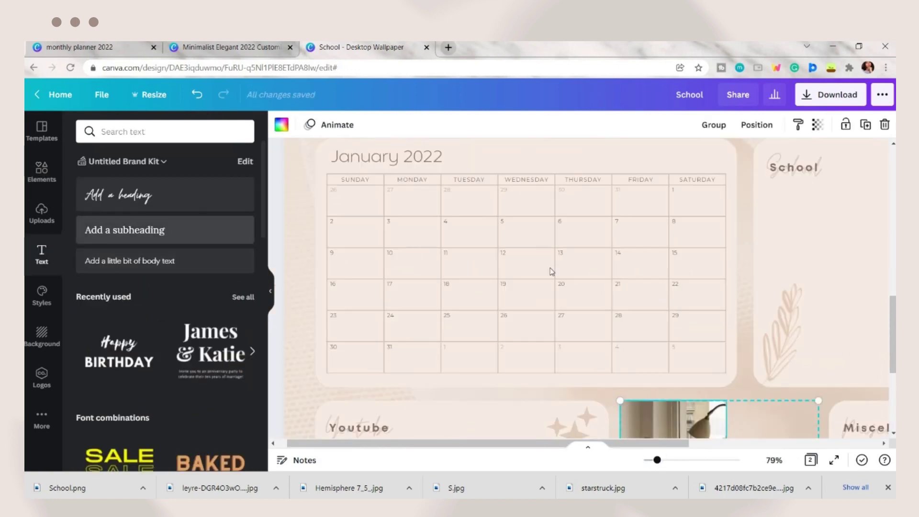
click(165, 230)
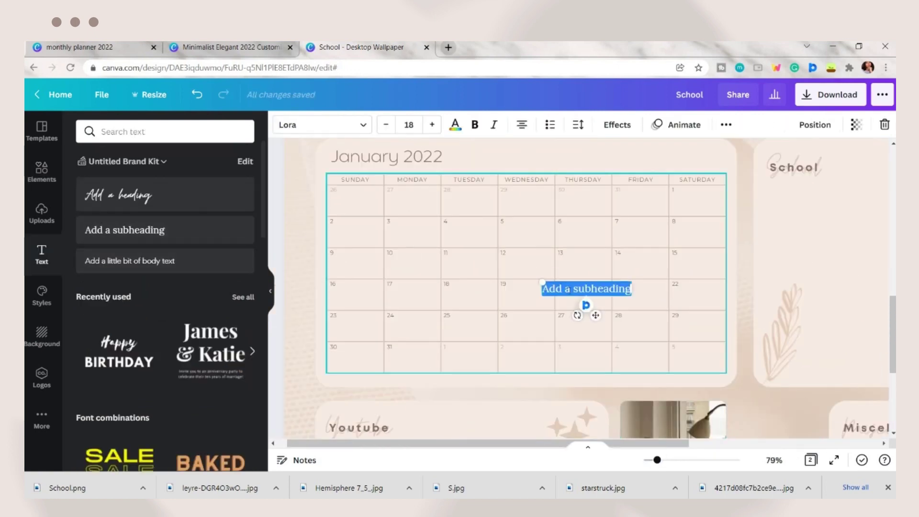
text(arts)
drag(547, 282, 578, 287)
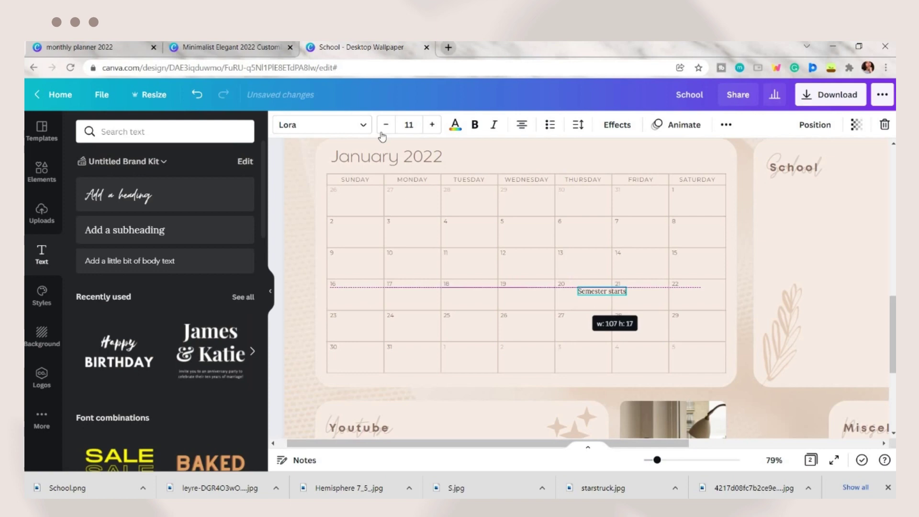
click(342, 126)
click(189, 242)
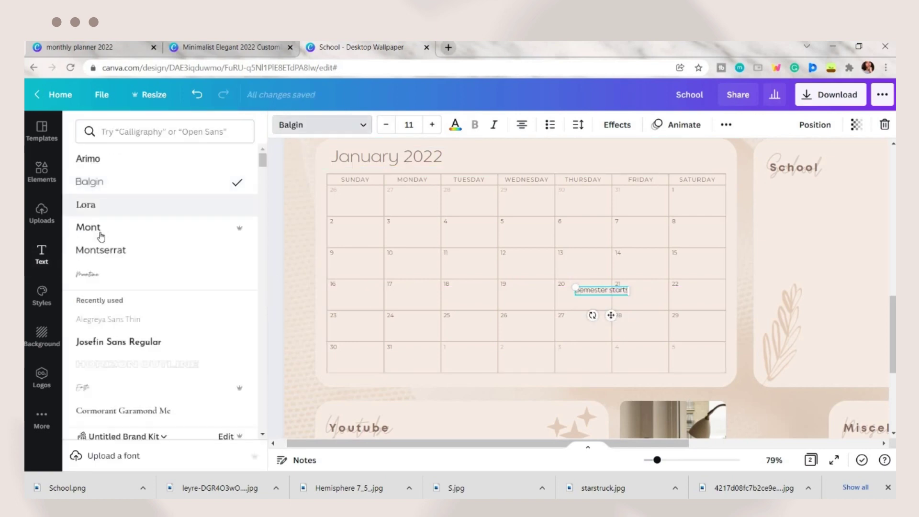
Step: Set the "Semester starts" text to brown Montserrat at size 9.5 and place it along the bottom of the January 27 cell
click(98, 229)
click(180, 248)
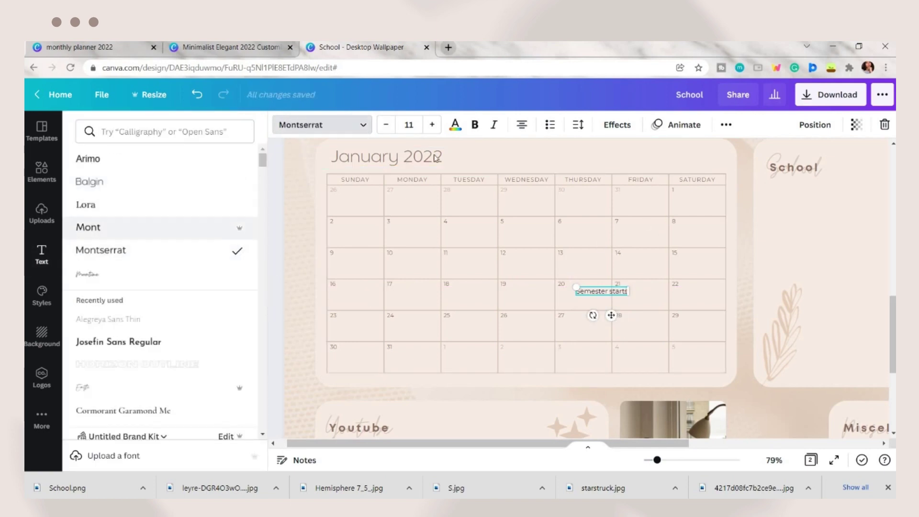
click(455, 125)
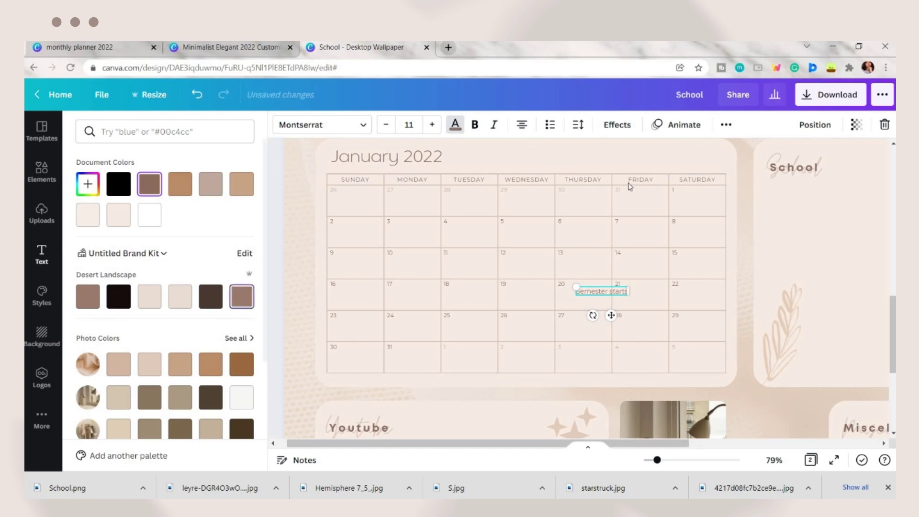
click(576, 286)
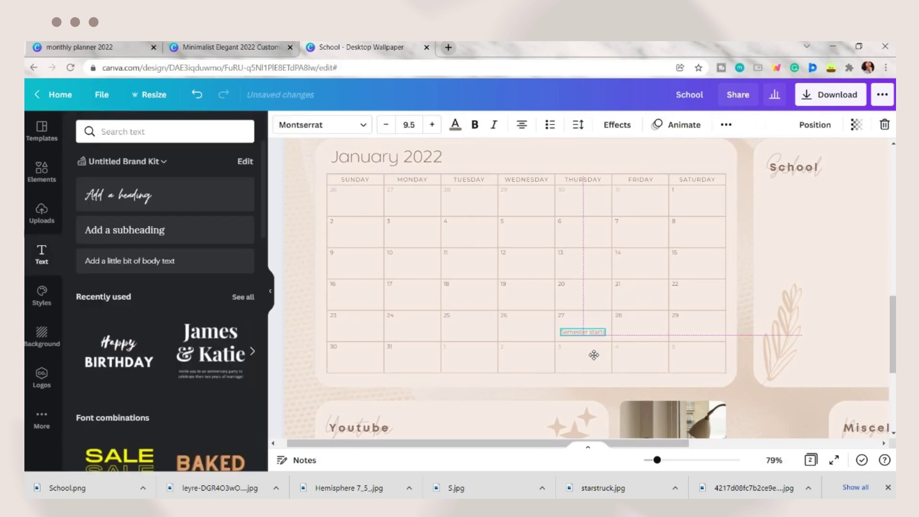
drag(661, 463, 665, 460)
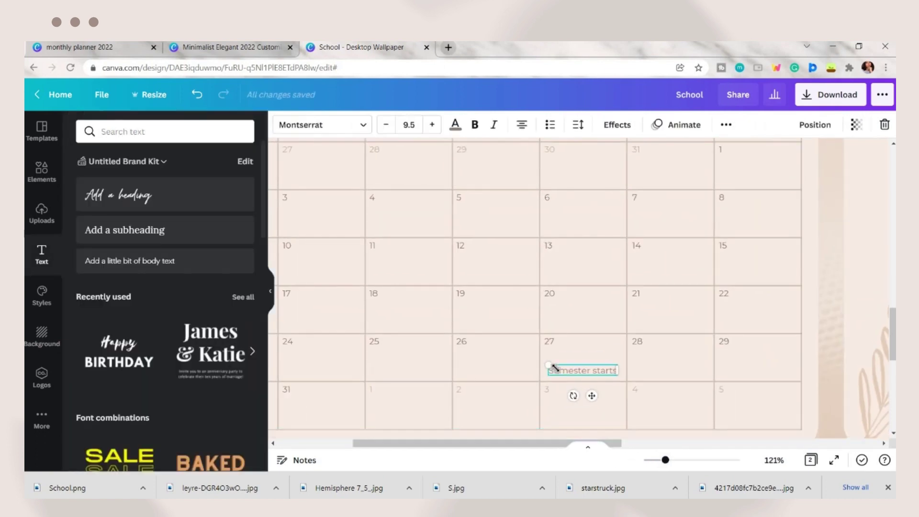
drag(594, 397, 589, 398)
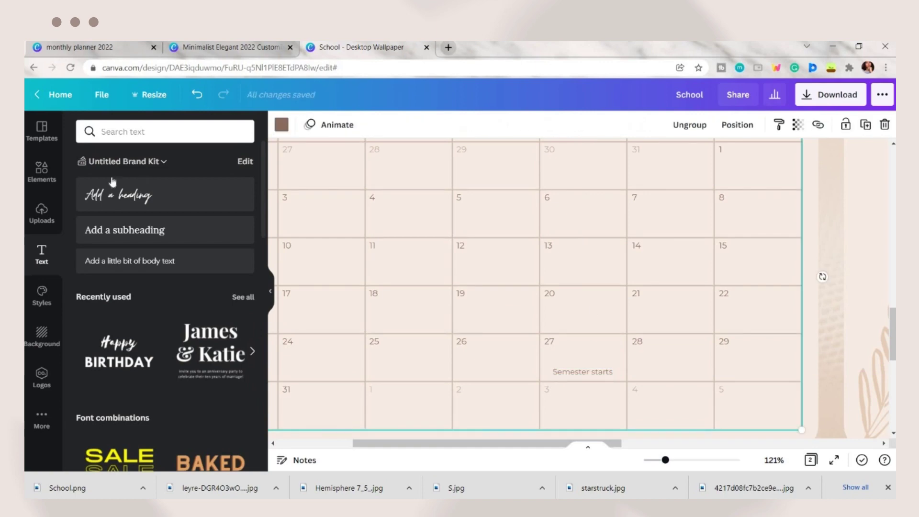
Step: Search the graphics for "notebook" and browse for an open notebook
click(119, 137)
text(notebook)
key(Return)
text(')
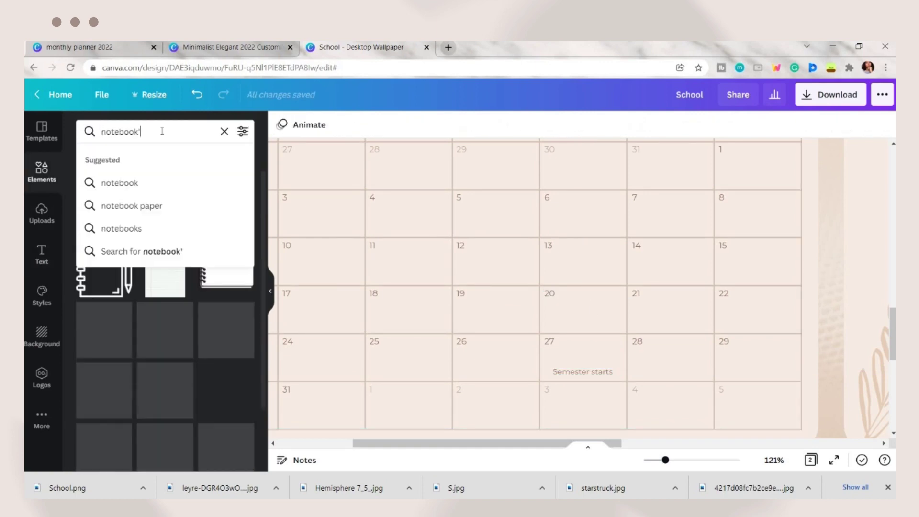
click(163, 183)
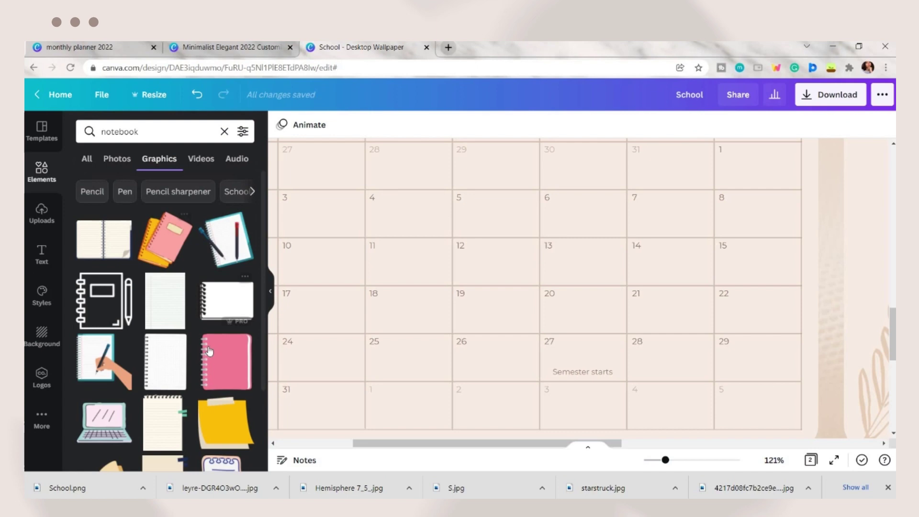
scroll(209, 351, down, 2)
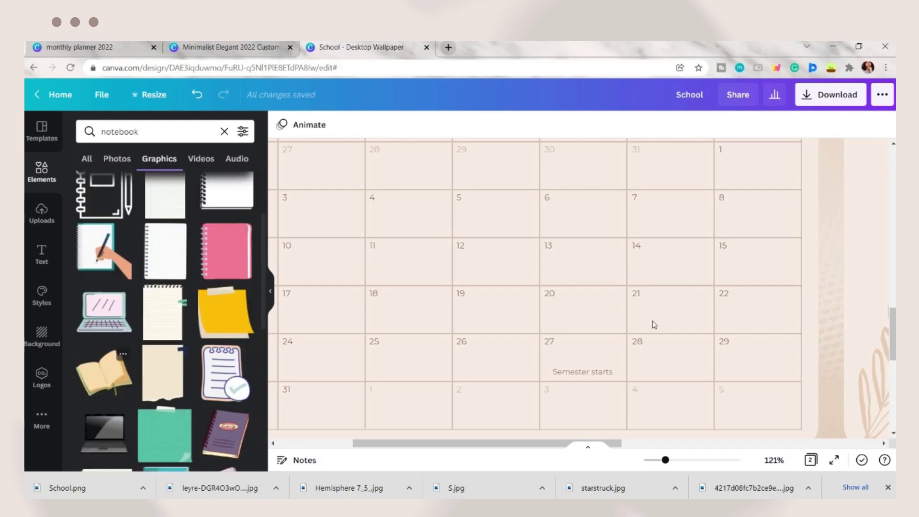
Step: Add the open notebook graphic, shrink it and place it above "Semester starts" in the January 27 cell
drag(655, 325, 759, 364)
drag(448, 235, 435, 222)
drag(660, 421, 370, 192)
drag(336, 168, 584, 349)
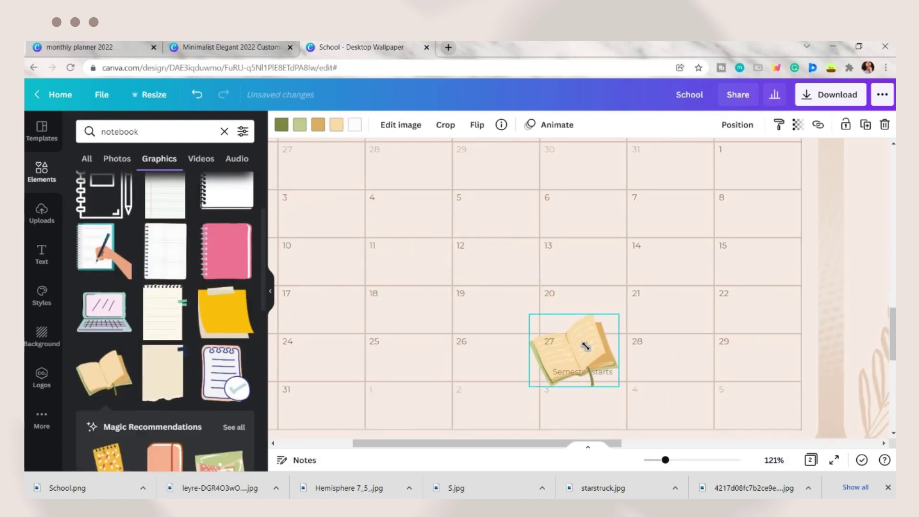
drag(617, 386, 585, 359)
drag(568, 318, 585, 375)
click(604, 381)
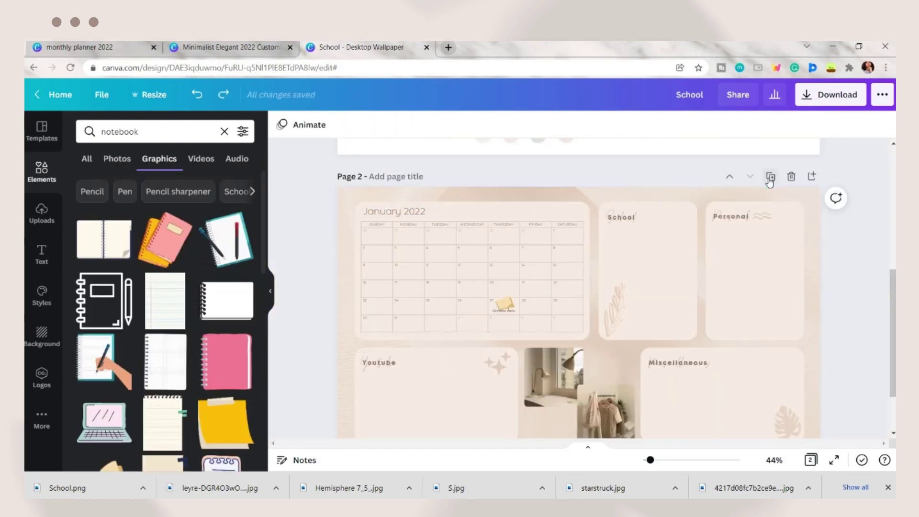
Step: Duplicate page 2 and paste the February 2022 calendar from the Minimalist Elegant 2022 calendar design onto the copy as a group
click(770, 177)
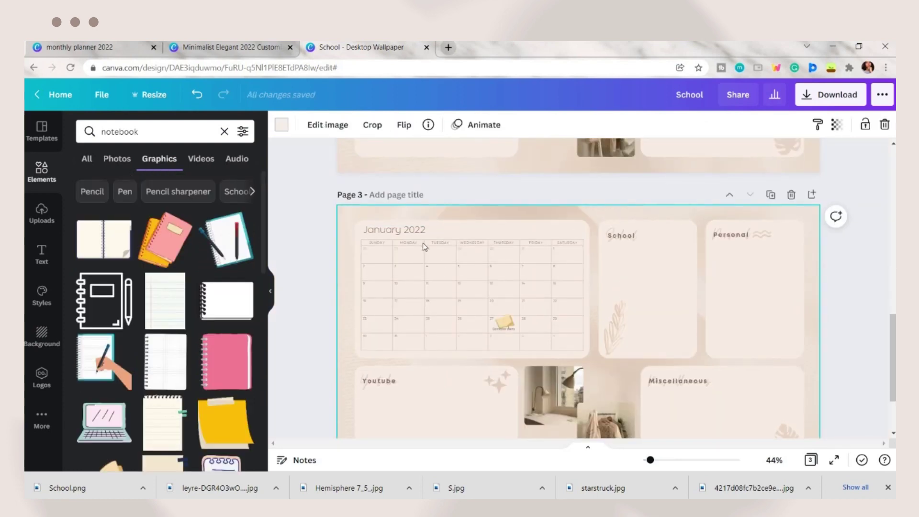
click(230, 47)
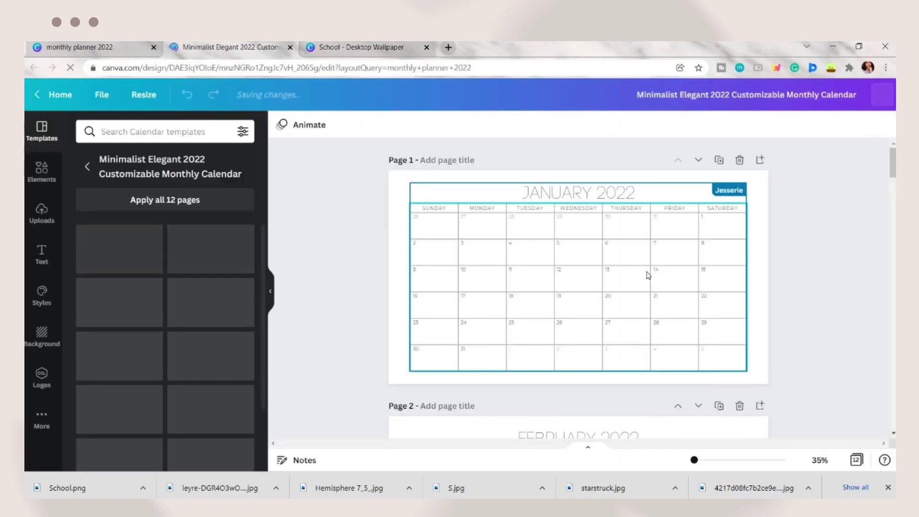
scroll(671, 280, down, 5)
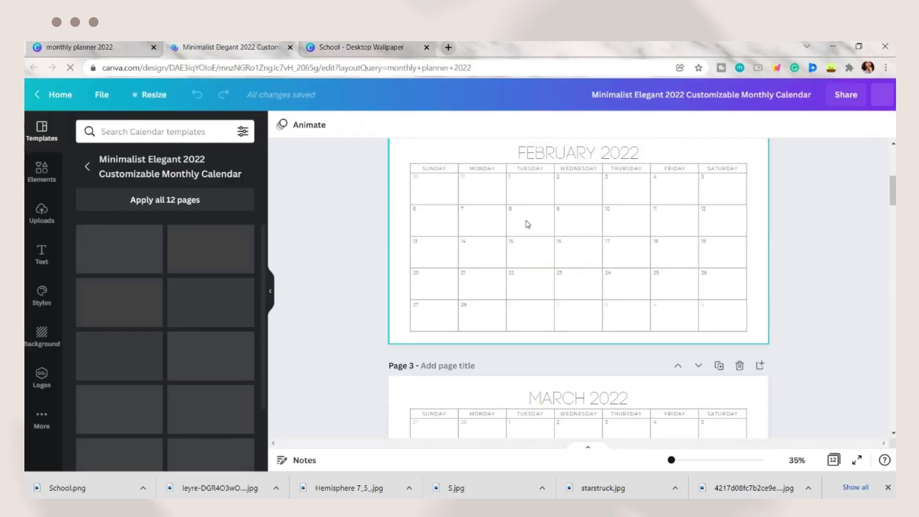
scroll(754, 293, up, 1)
click(754, 292)
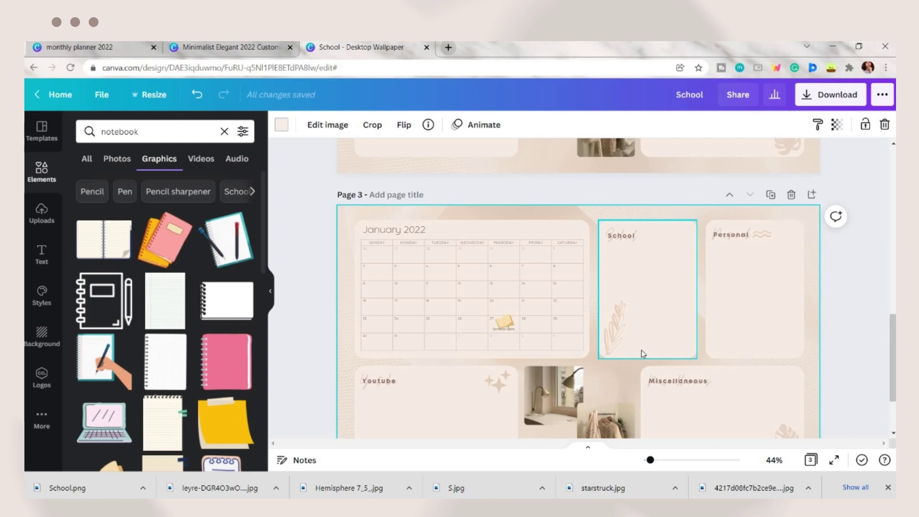
key(ctrl+v)
click(840, 128)
scroll(785, 392, down, 1)
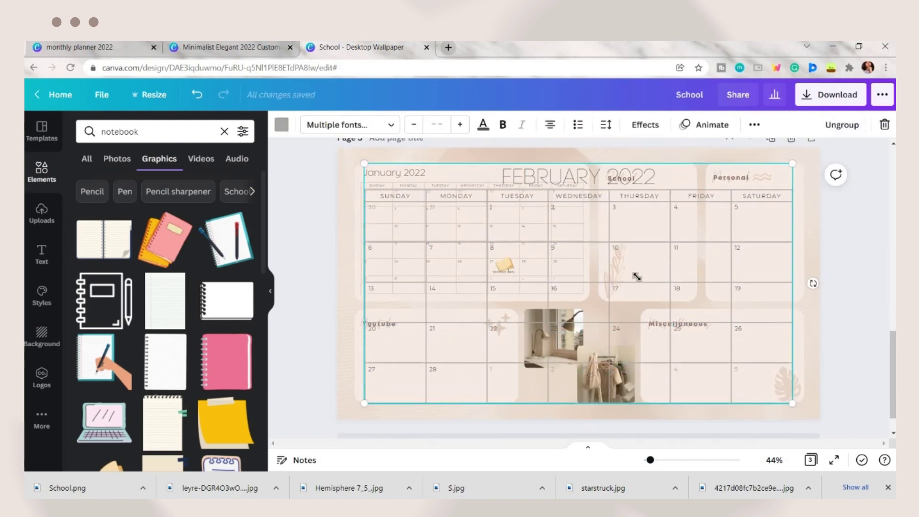
Step: Shrink the February calendar group to the calendar panel's width and move it aside over the School and Personal panels
drag(637, 276, 574, 281)
drag(650, 460, 653, 460)
drag(541, 308, 538, 324)
drag(598, 233, 624, 215)
drag(711, 200, 812, 224)
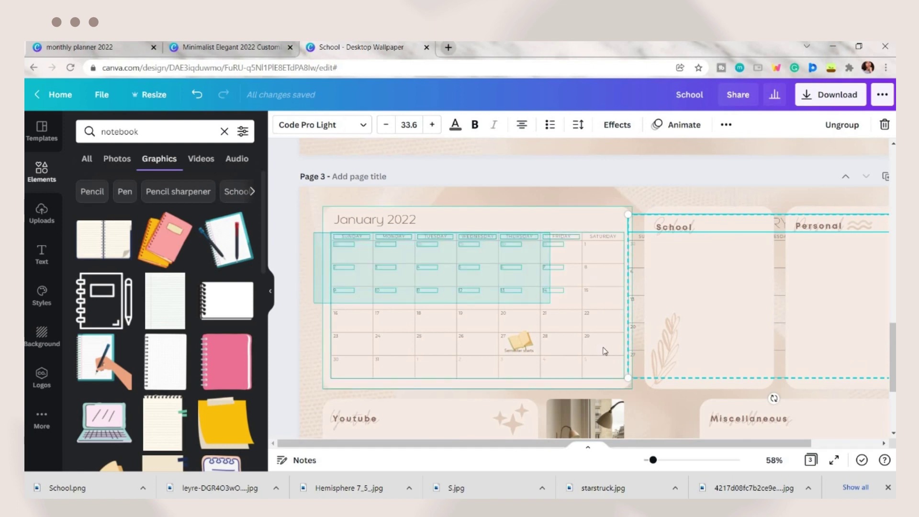
Step: Delete the January grid and notebook graphic from page 3, and move the "Semester starts" text beside the month title
click(527, 353)
shift+click(522, 222)
key(Delete)
drag(520, 350, 445, 218)
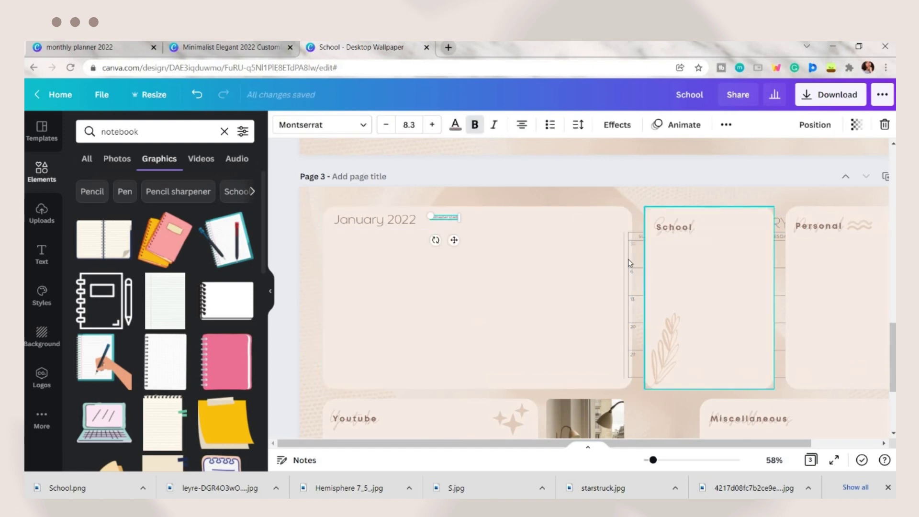
Step: Move the February calendar group into the emptied calendar panel and ungroup it
drag(798, 257, 523, 267)
click(779, 125)
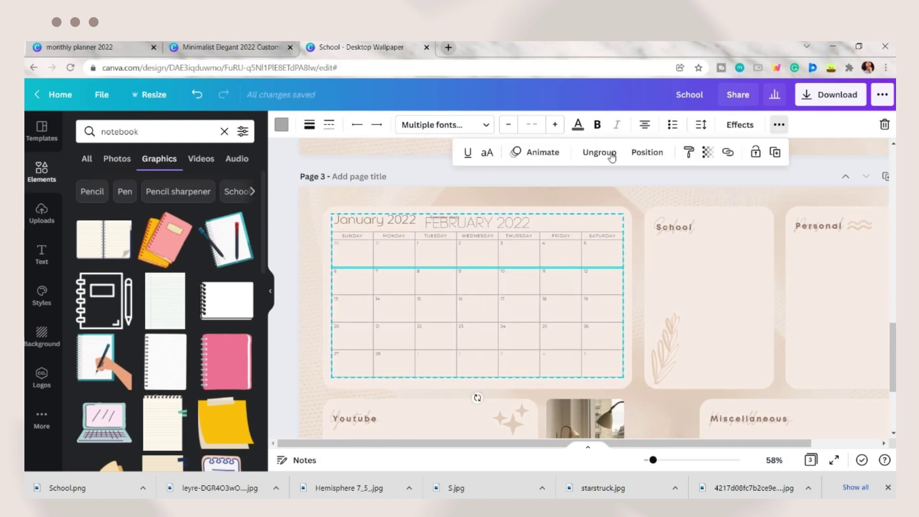
click(625, 197)
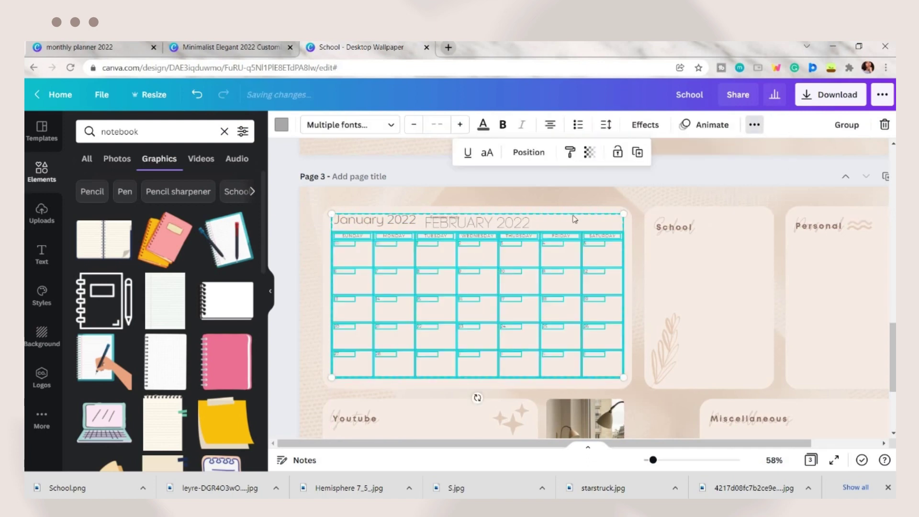
Step: Delete the pasted "FEBRUARY 2022" heading and change the "January 2022" title on page 3 to "February 2022"
click(499, 223)
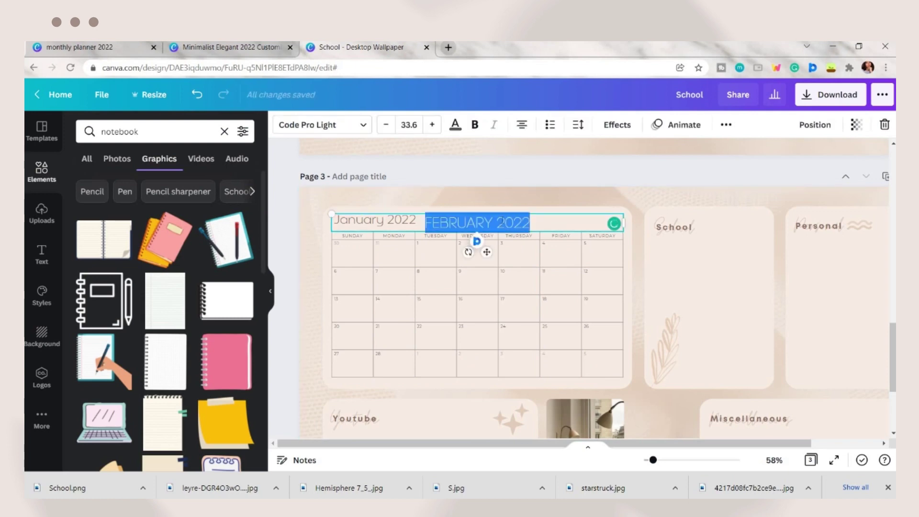
key(BackSpace)
click(384, 221)
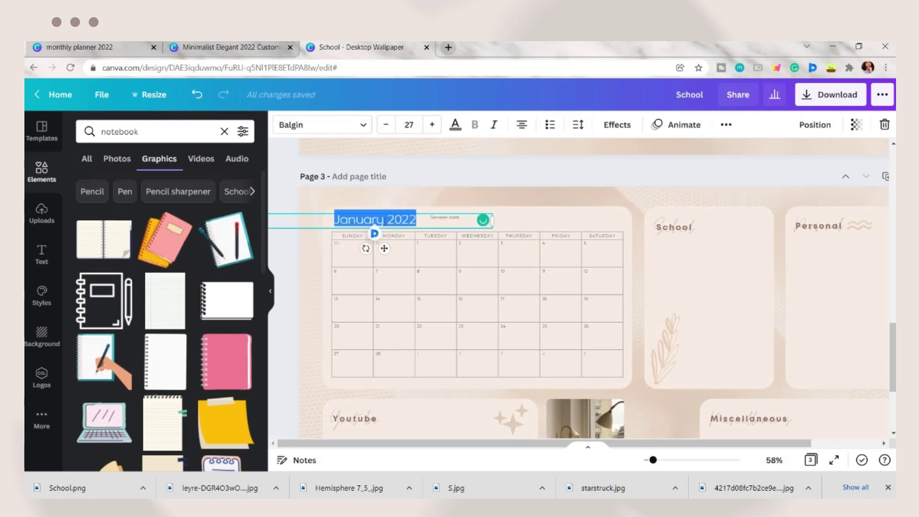
click(626, 303)
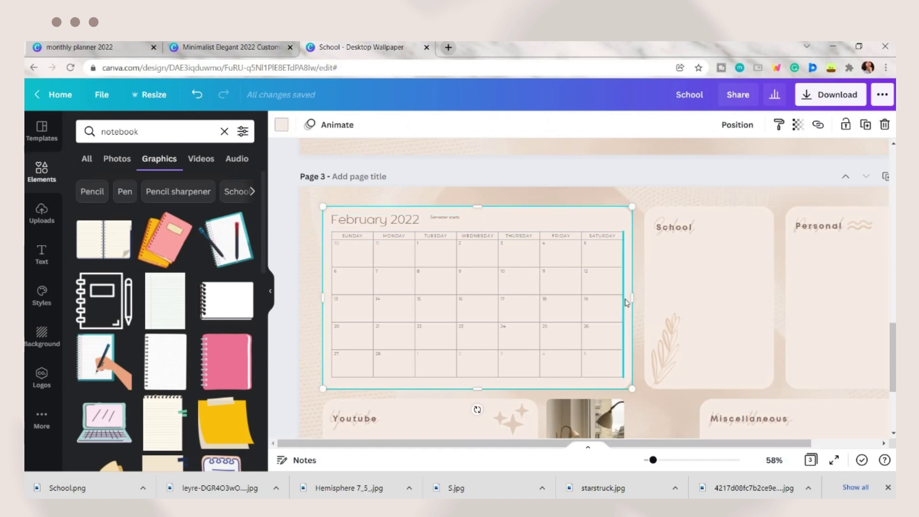
Step: Move the "Semester starts" text into the February 14 cell and change it to "Valentines Day"
scroll(398, 236, up, 7)
scroll(463, 296, down, 4)
scroll(463, 296, down, 4)
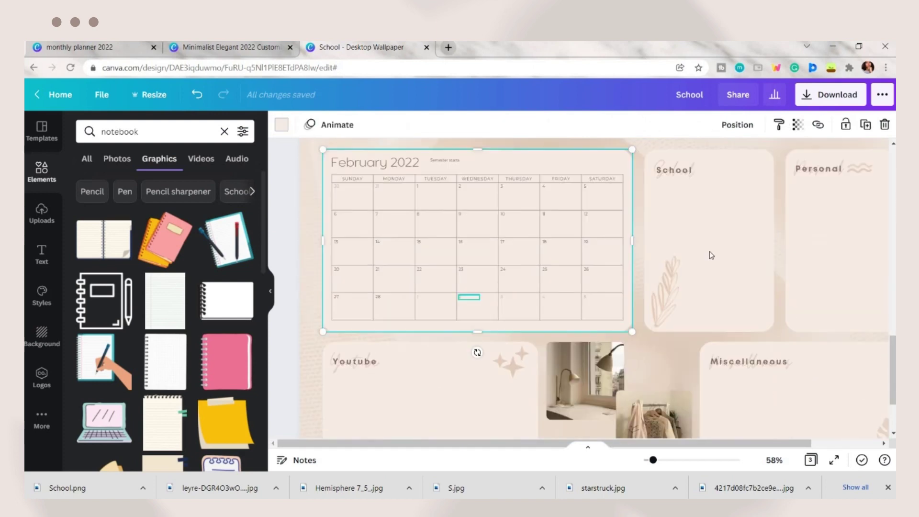
click(710, 254)
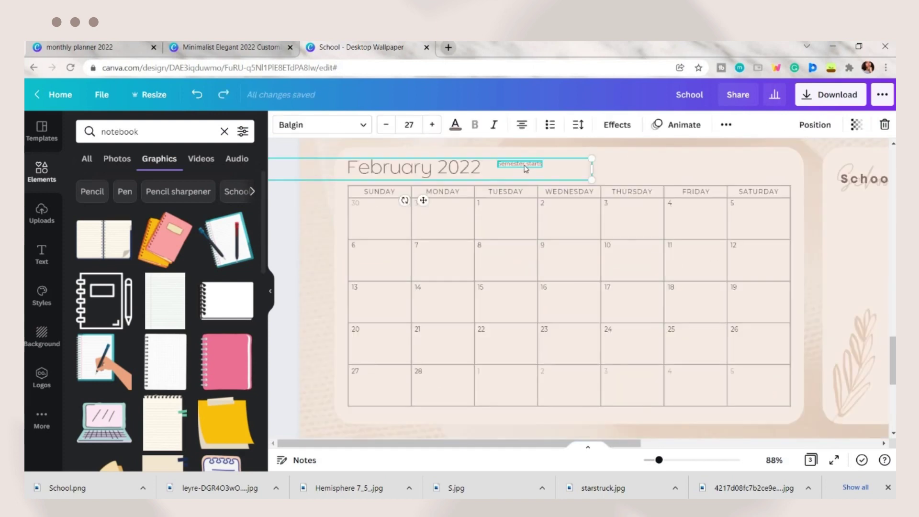
click(525, 166)
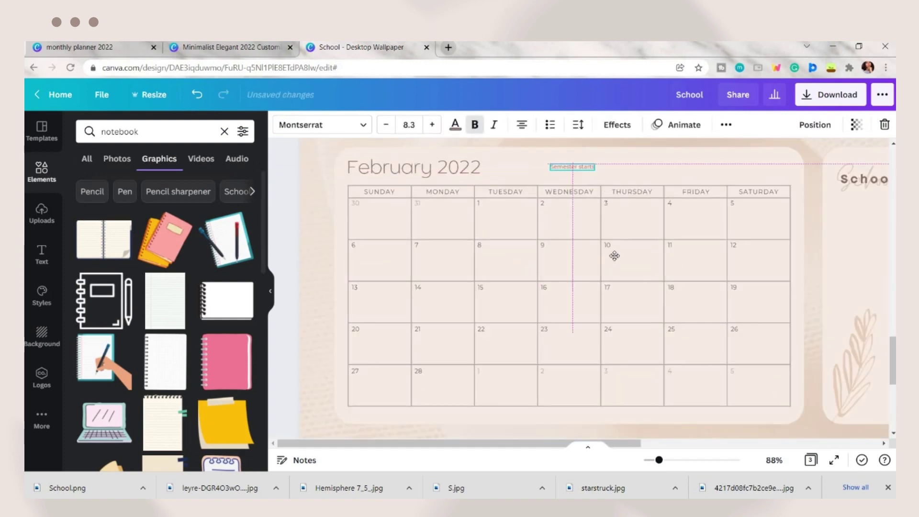
drag(461, 300, 451, 343)
click(453, 347)
Step: Search the graphics for "valentines" and add the cupid graphic to the page
double_click(176, 132)
text(valentin)
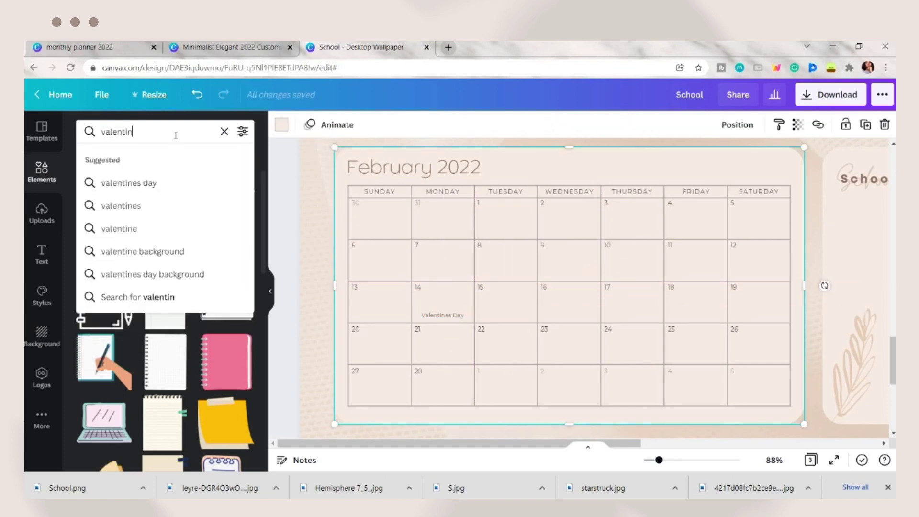
click(149, 206)
click(226, 299)
Step: Recolor the cupid graphic tan, shrink it and place it above "Valentines Day" in the February 14 cell
drag(586, 434, 387, 273)
click(282, 124)
click(180, 216)
drag(352, 243, 444, 303)
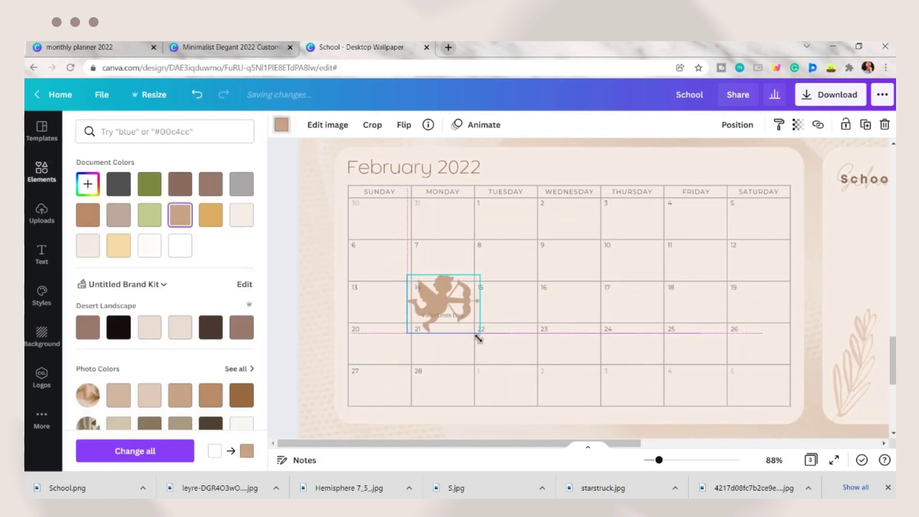
click(443, 318)
drag(478, 333, 450, 307)
click(450, 322)
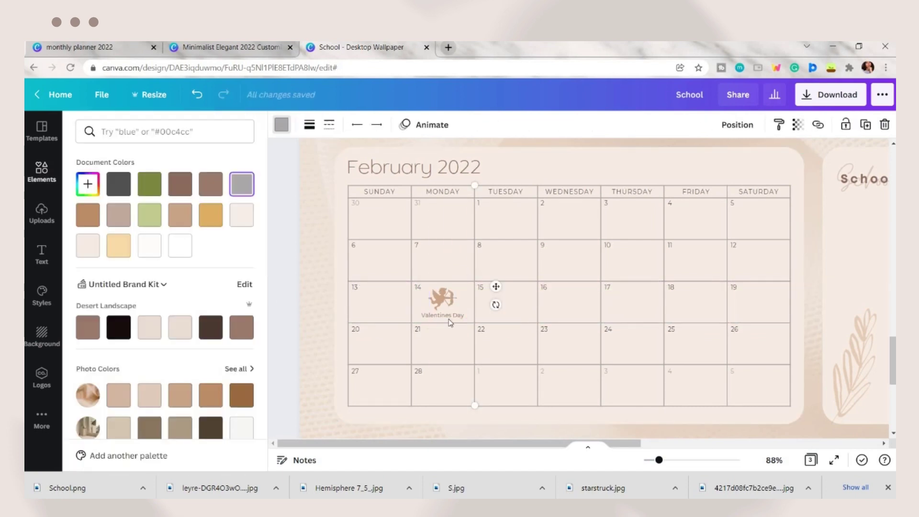
Step: Duplicate the "Valentines Day" text and move the copy to the February 10 cell
click(448, 317)
key(ctrl+d)
drag(452, 339, 644, 295)
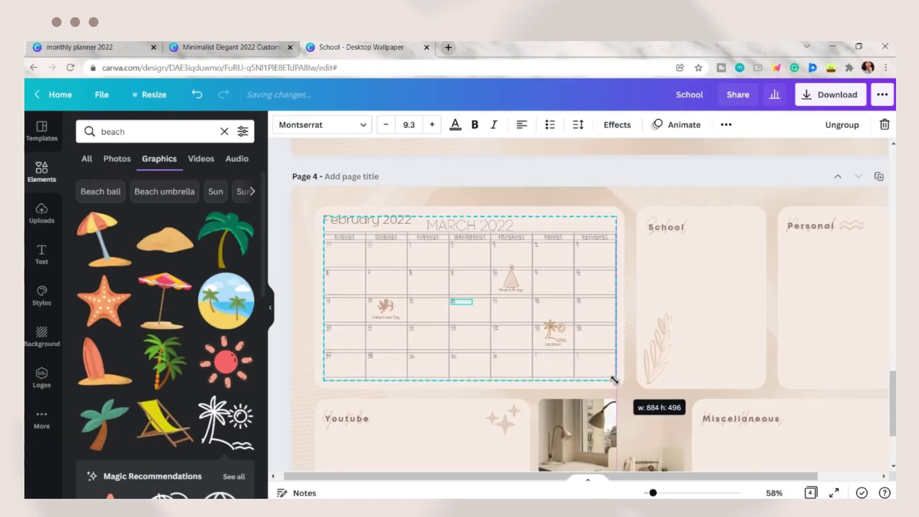
Step: Resize the March 2022 calendar on page 4 to the panel's width, and move it aside to delete the February grid
drag(615, 380, 616, 381)
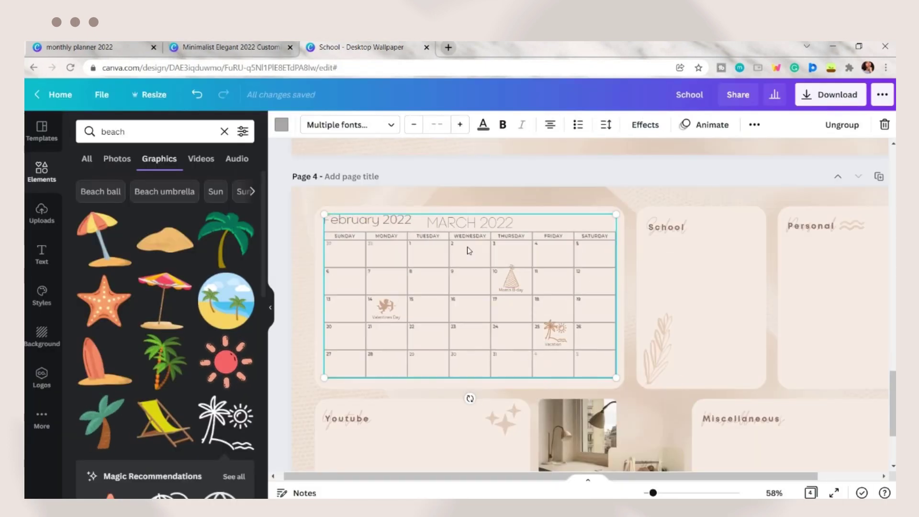
drag(469, 251, 780, 254)
key(Delete)
drag(514, 221, 424, 222)
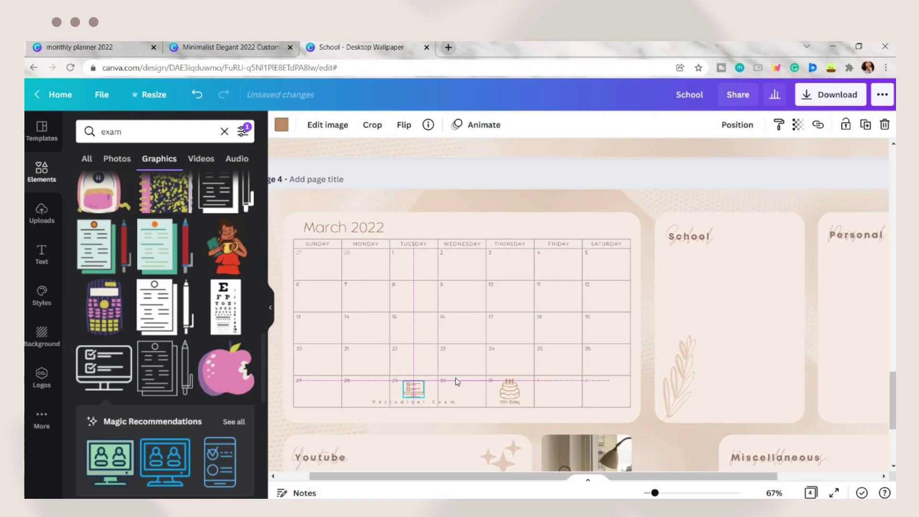
click(376, 216)
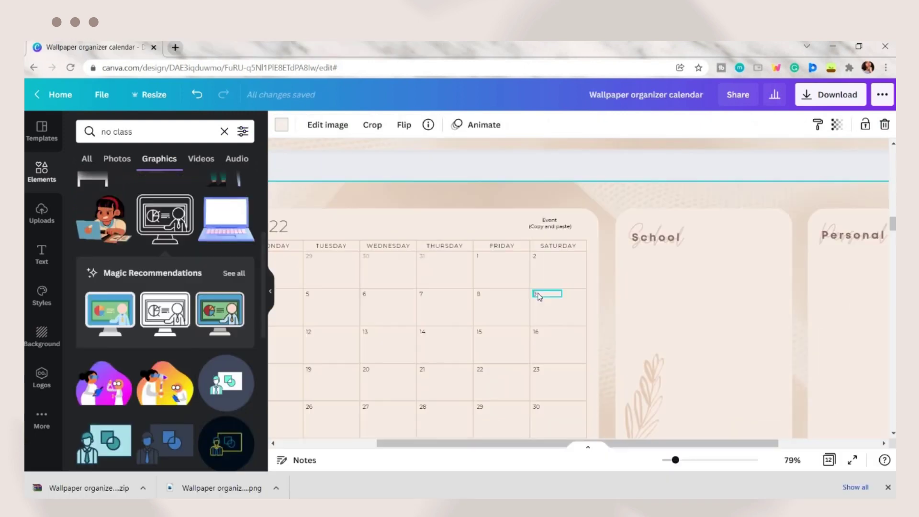
Step: Recolor the Saturday 9 date number with the first brown of the Desert Landscape palette
click(540, 297)
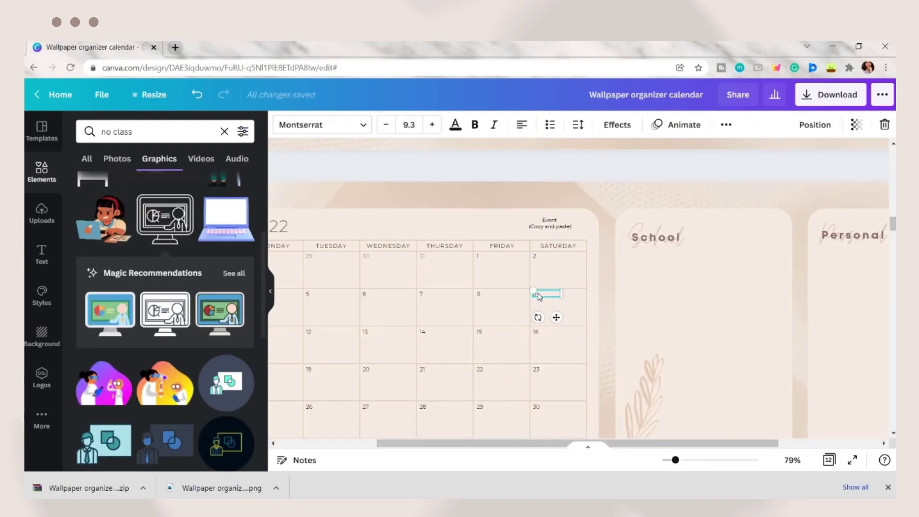
click(455, 124)
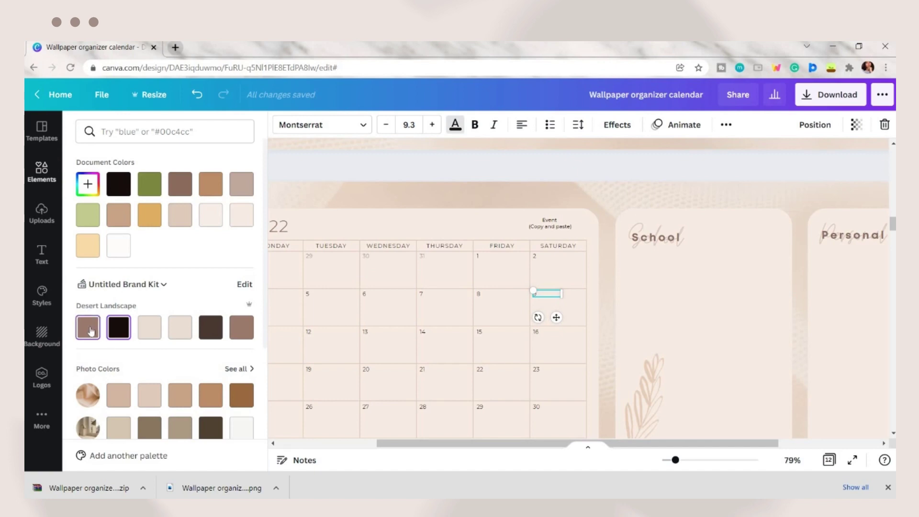
click(91, 331)
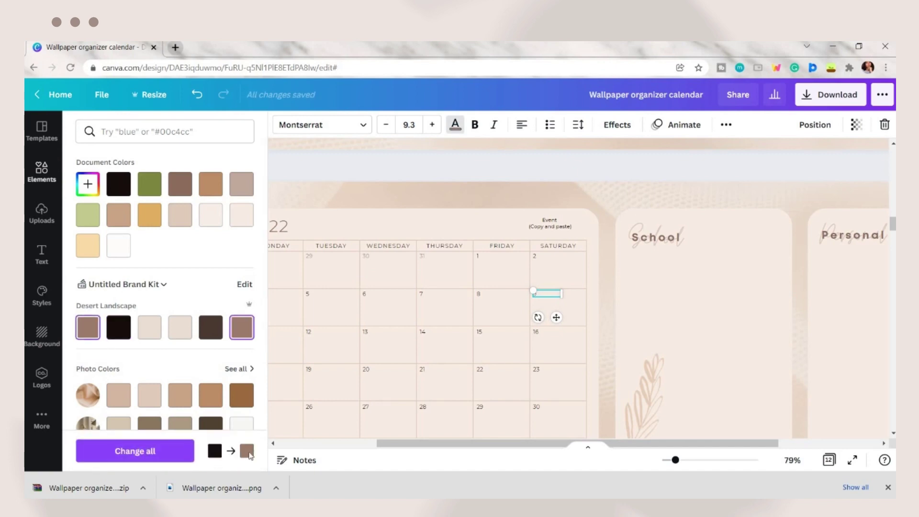
Step: Replace the date numbers' black with the chosen brown across all pages of the design
click(178, 453)
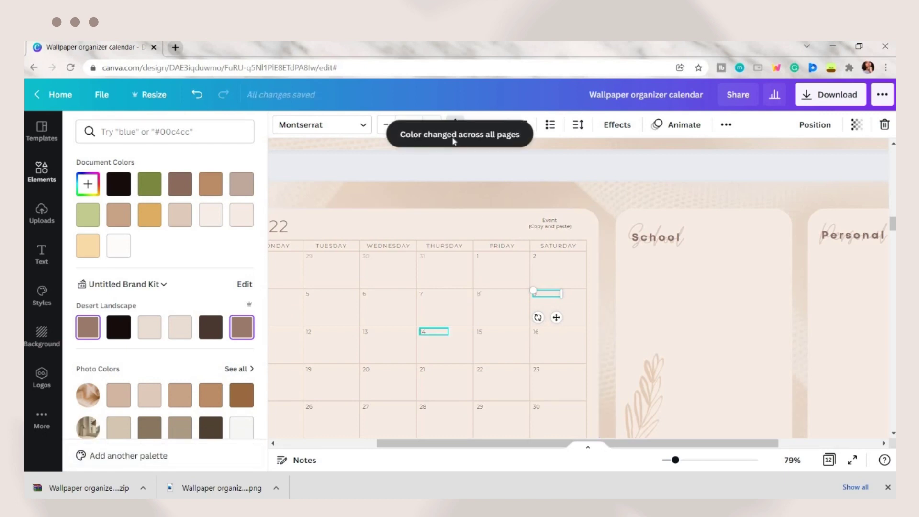
scroll(563, 286, up, 2)
scroll(409, 208, down, 3)
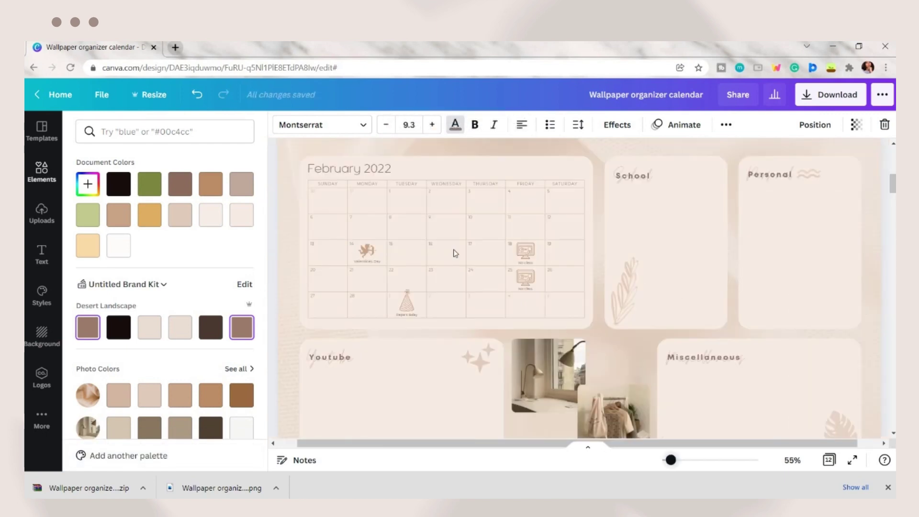
scroll(497, 323, down, 5)
scroll(497, 323, down, 18)
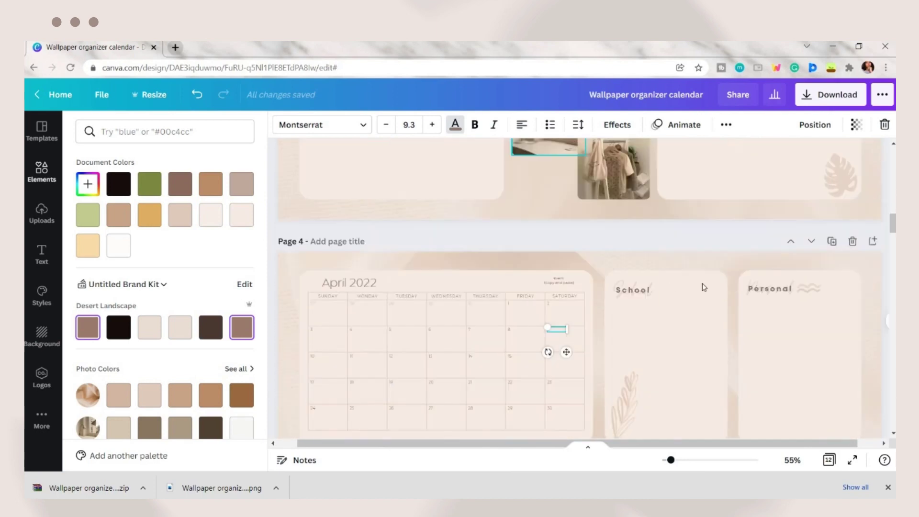
Step: Download all 12 pages as PNG at size 1 and open the downloaded zip archive
click(824, 97)
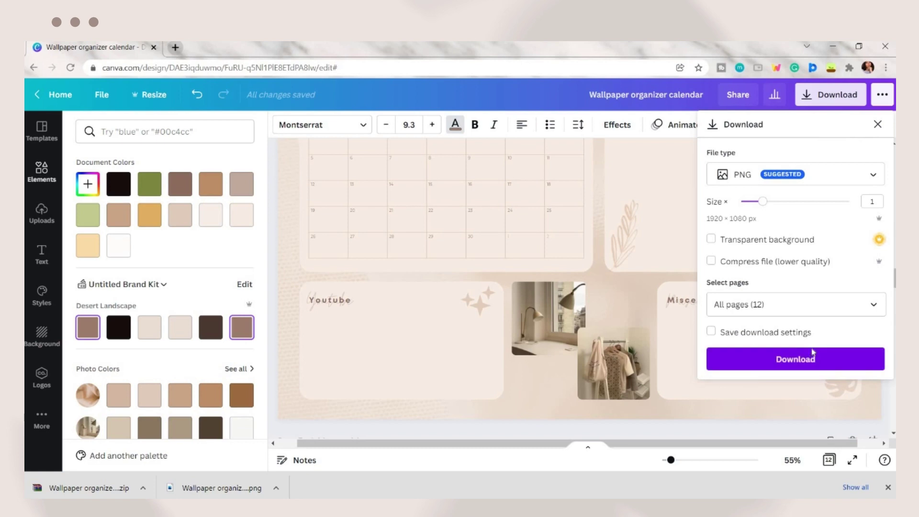
click(812, 358)
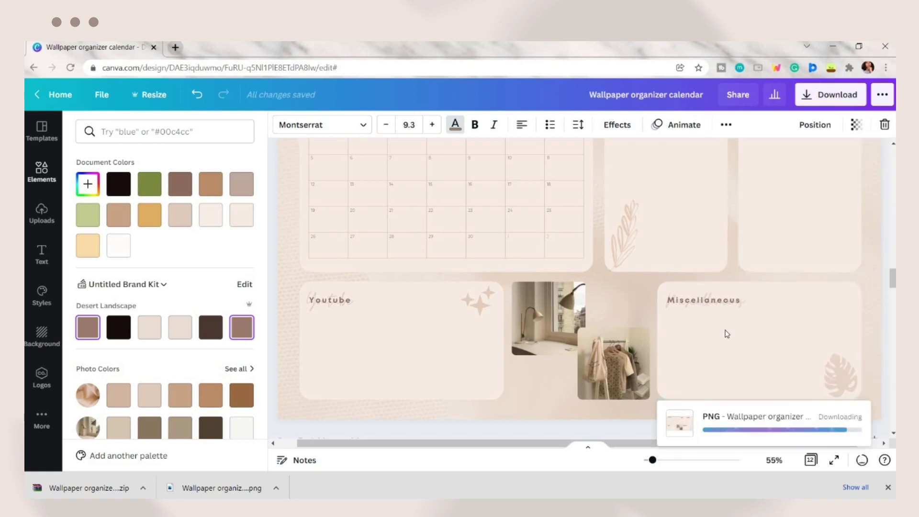
click(123, 488)
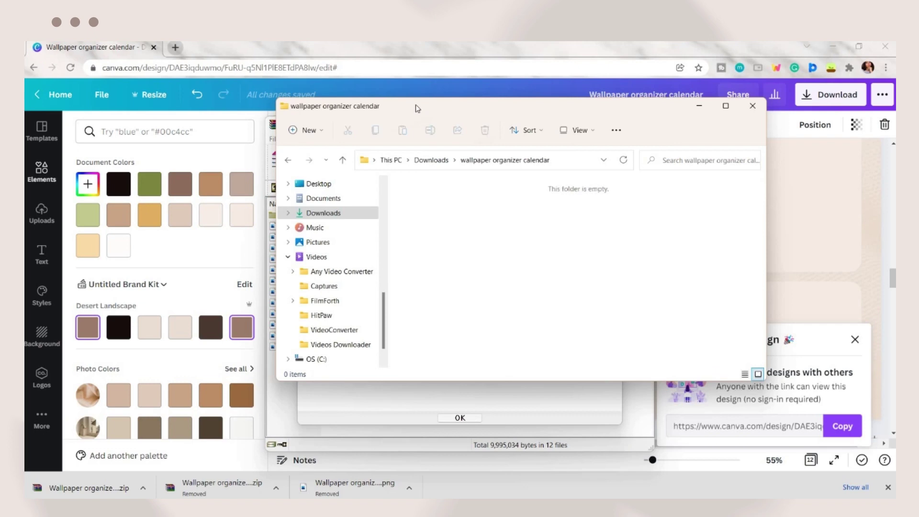
Step: Extract all 12 PNG files from the archive into the "wallpaper organizer calendar" folder in Downloads
drag(415, 109, 453, 183)
drag(393, 379, 375, 225)
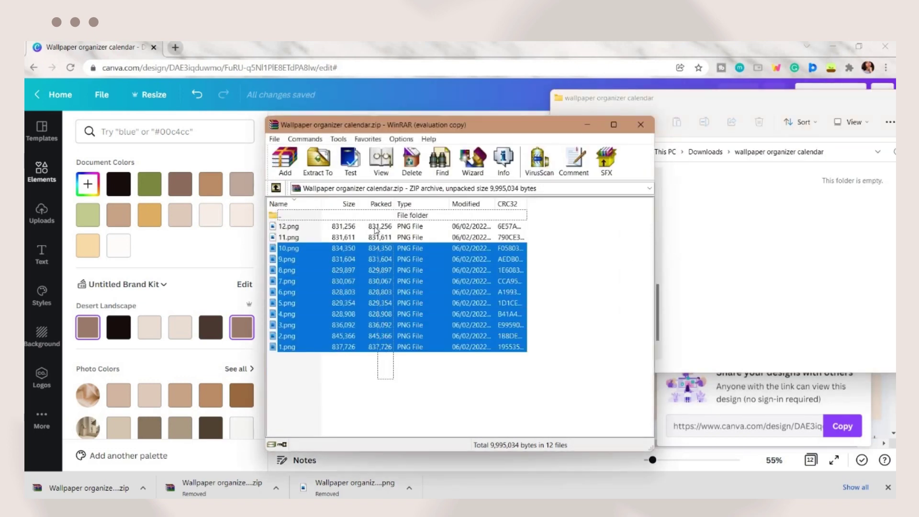
drag(341, 261, 338, 266)
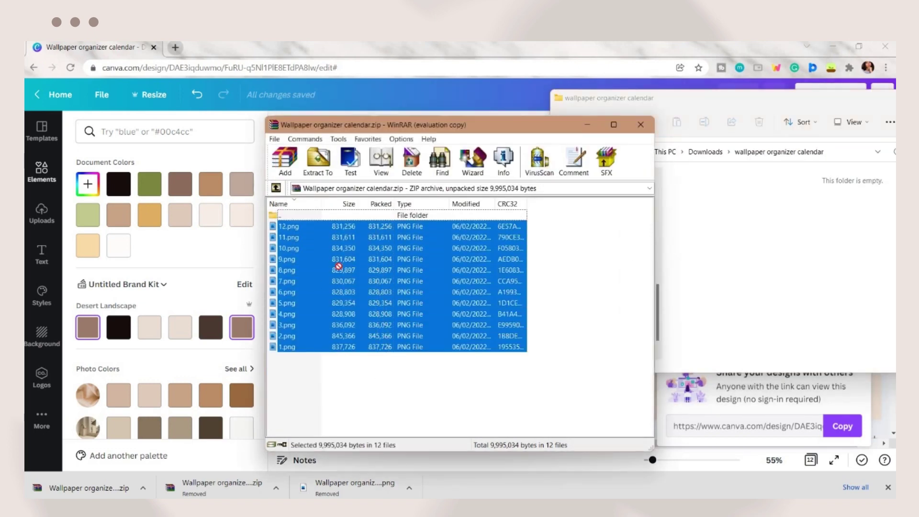
click(735, 212)
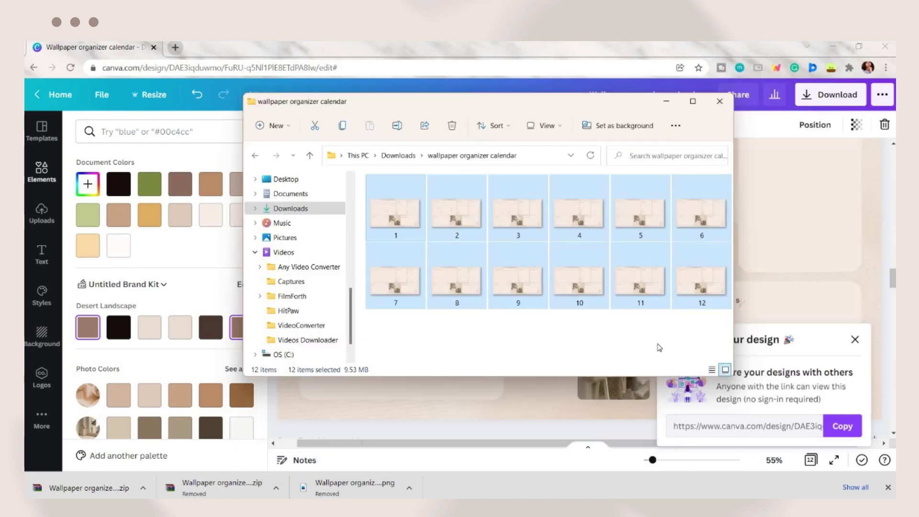
click(658, 347)
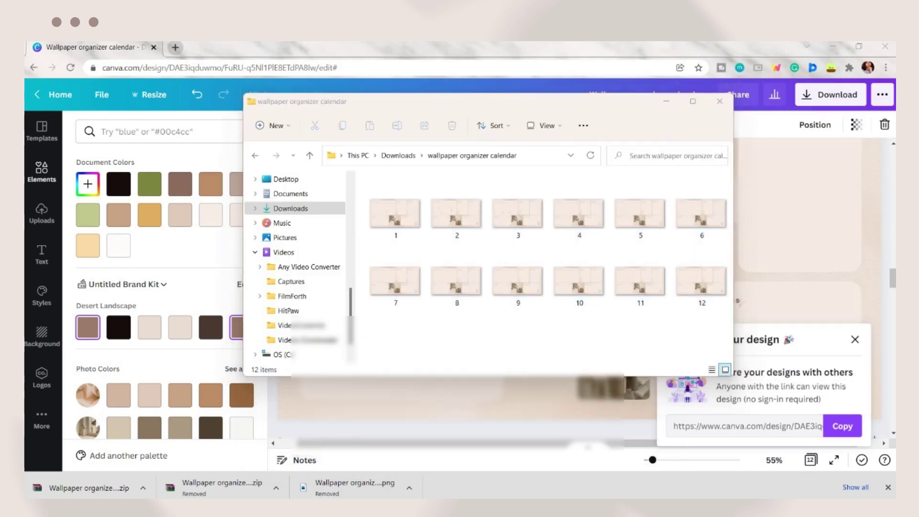
Step: Set the February 2022 image from the "wallpaper organizer calendar" folder as the desktop background in Windows Settings
key(super)
click(377, 229)
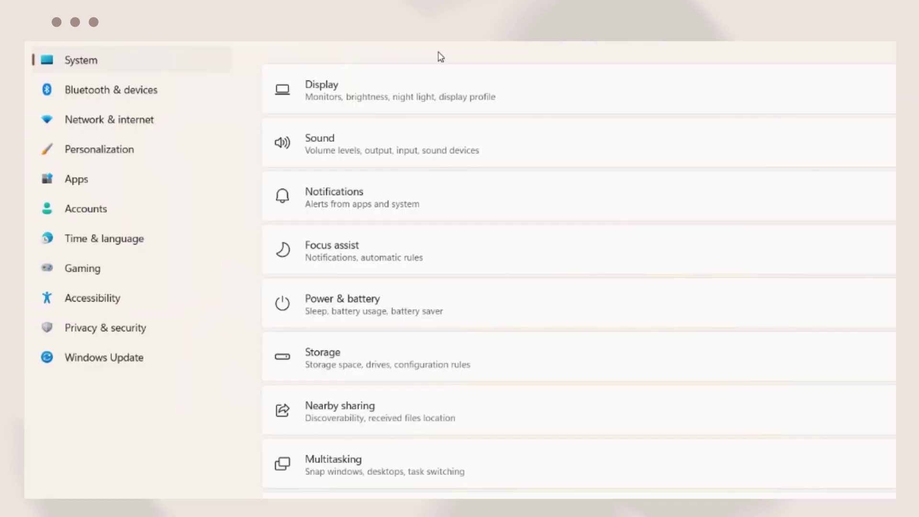
click(93, 156)
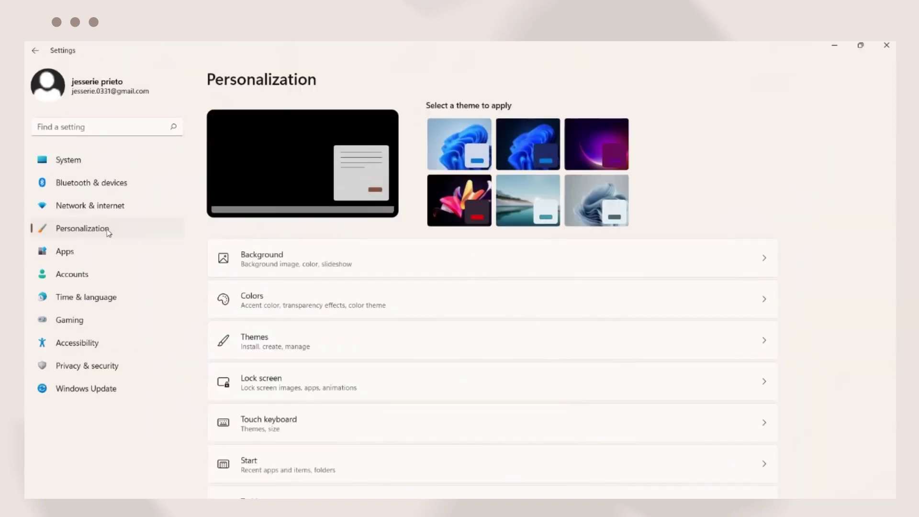
click(263, 255)
click(716, 350)
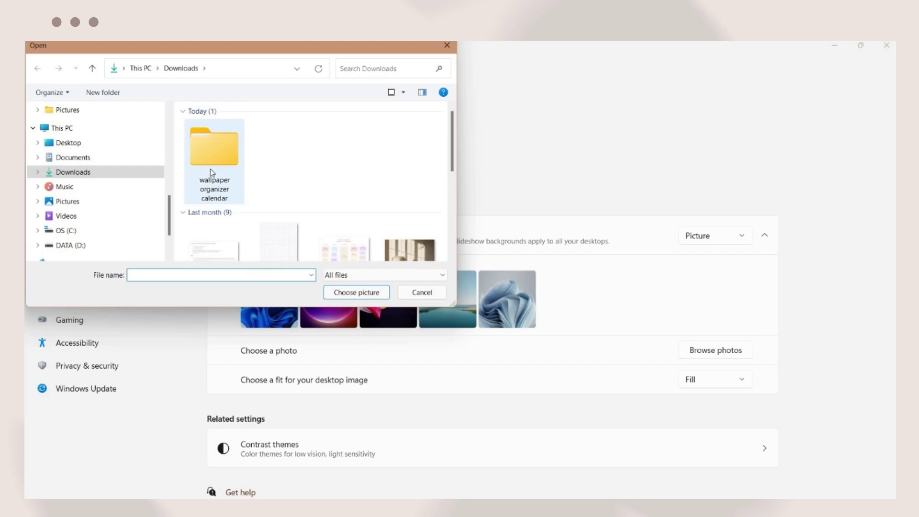
double_click(211, 168)
click(280, 158)
double_click(280, 158)
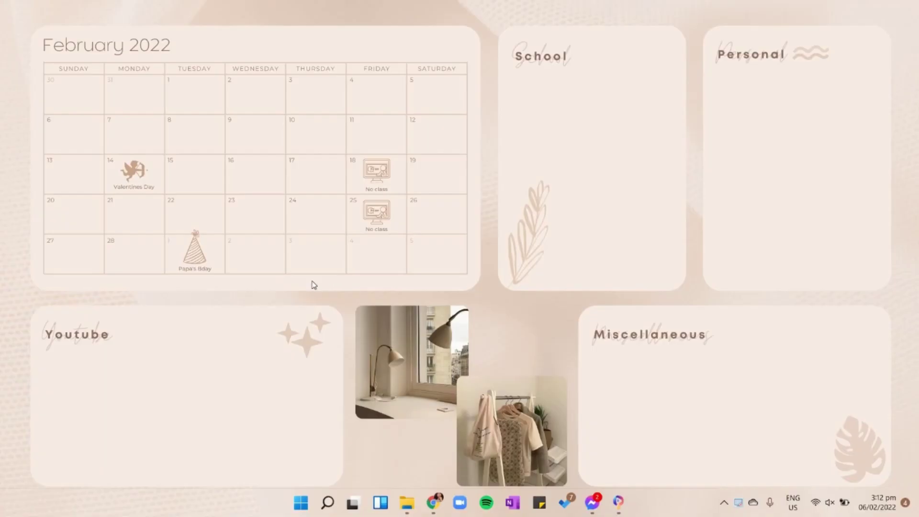
Step: Make the desktop icons visible on the February wallpaper
right_click(314, 284)
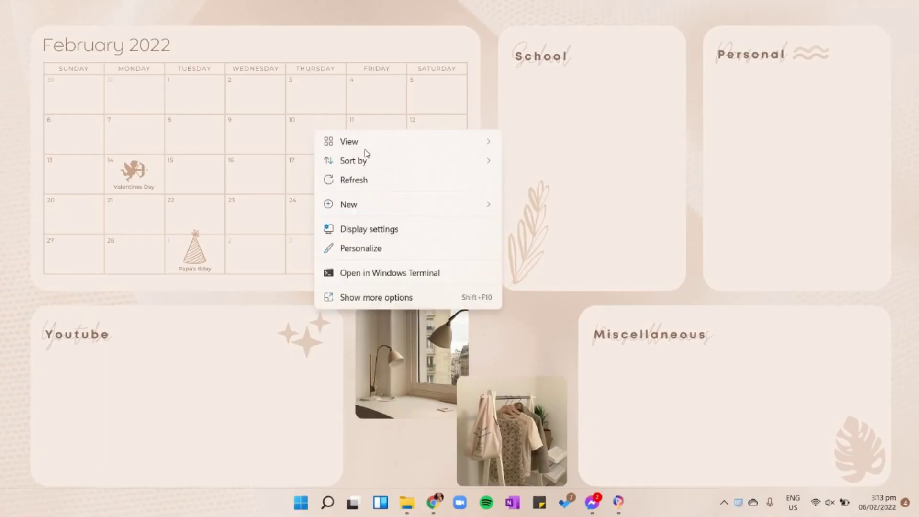
mouse_move(375, 141)
click(563, 246)
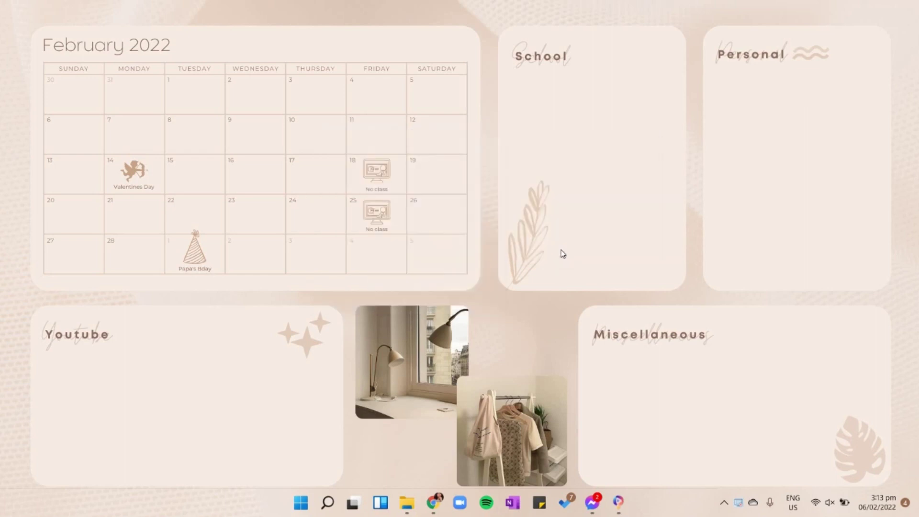
Step: Arrange the desktop icons, placing PDFelement, OneNote, EdrawMax, Graphing Calc and EdrawMind in the School panel and Free Cam 8 in Youtube
drag(231, 411, 36, 377)
drag(157, 392, 386, 242)
drag(563, 97, 579, 119)
drag(157, 277, 65, 382)
drag(66, 433, 448, 311)
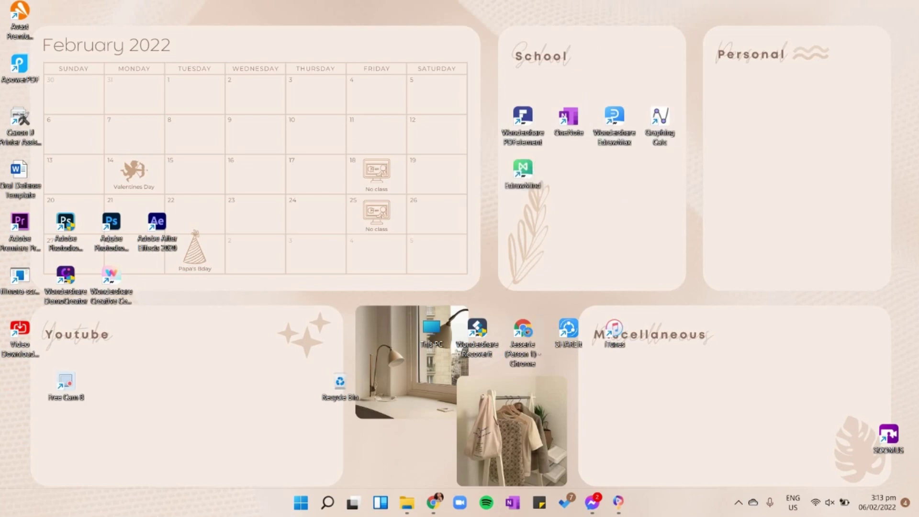
Step: Delete the Chrome and ApowerPDF desktop shortcuts and move SHAREit into the Miscellaneous panel
click(525, 330)
key(Delete)
drag(569, 329, 614, 381)
right_click(29, 62)
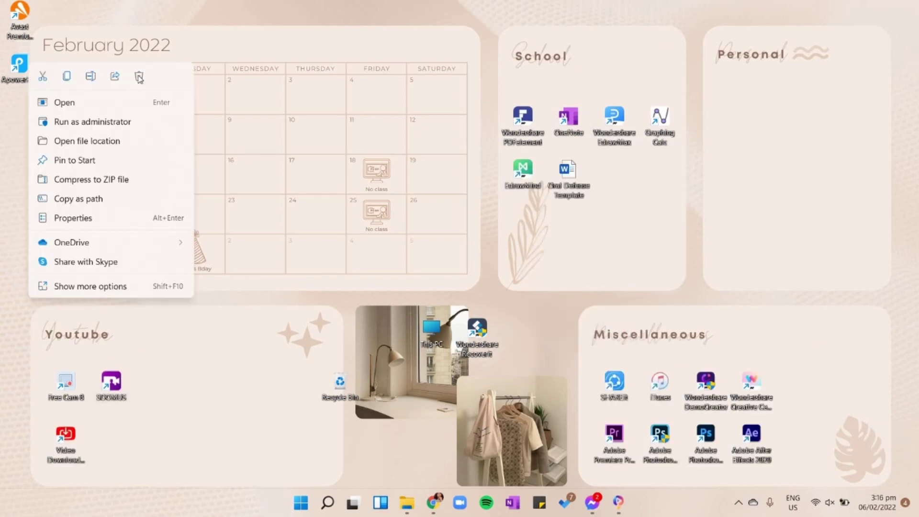
click(139, 78)
Step: Sort Avast, Recoverit and Recycle Bin into Miscellaneous, DemoCreator and the Adobe apps into Youtube, and This PC into Personal
drag(20, 14, 797, 383)
drag(706, 383, 112, 434)
drag(431, 330, 750, 122)
drag(478, 333, 706, 383)
drag(785, 471, 596, 421)
drag(708, 438, 246, 388)
drag(340, 385, 615, 438)
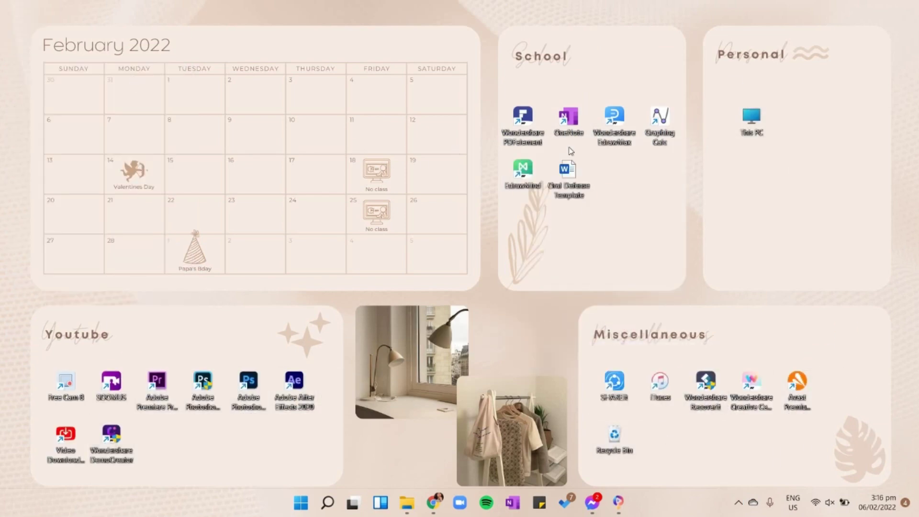
Step: Set a lighter brown custom accent color in the Windows personalization settings
key(super)
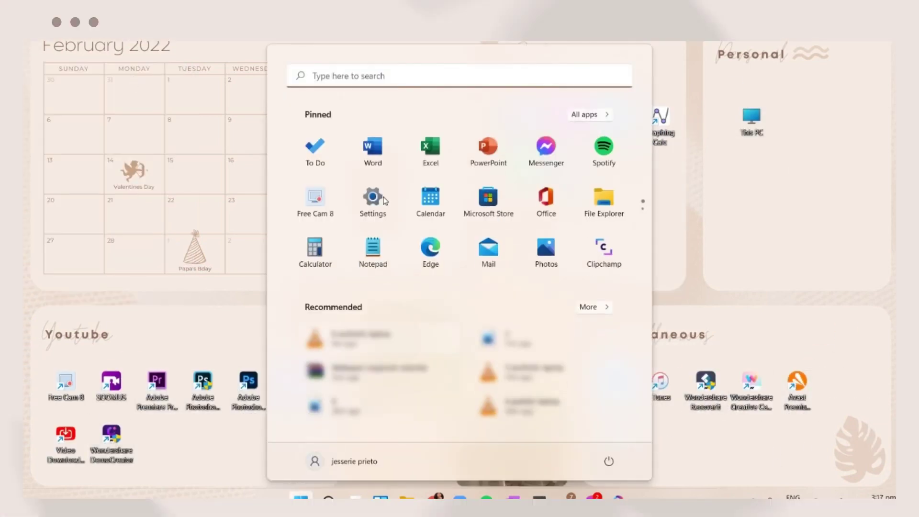
click(373, 197)
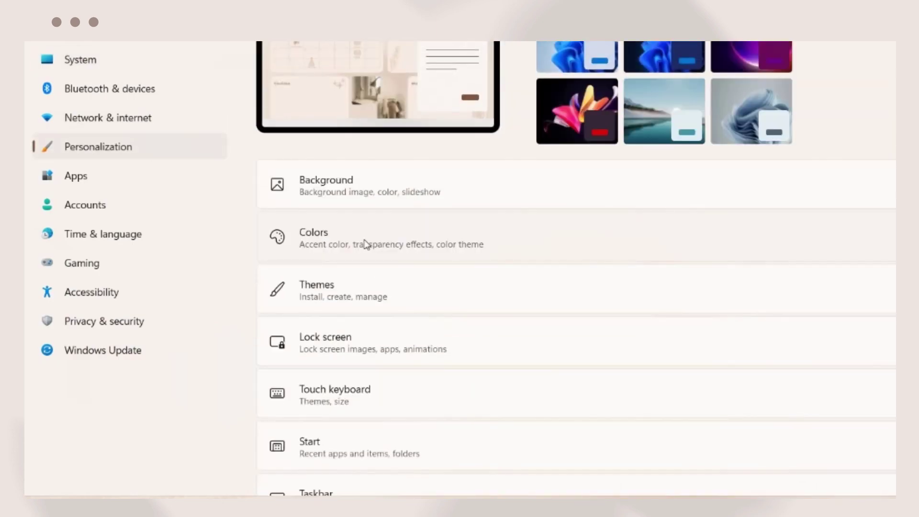
click(365, 244)
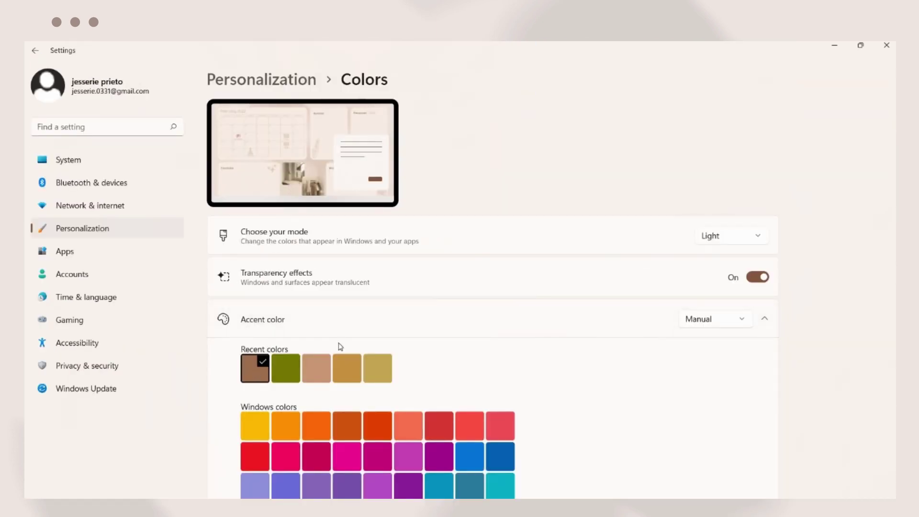
scroll(340, 345, down, 6)
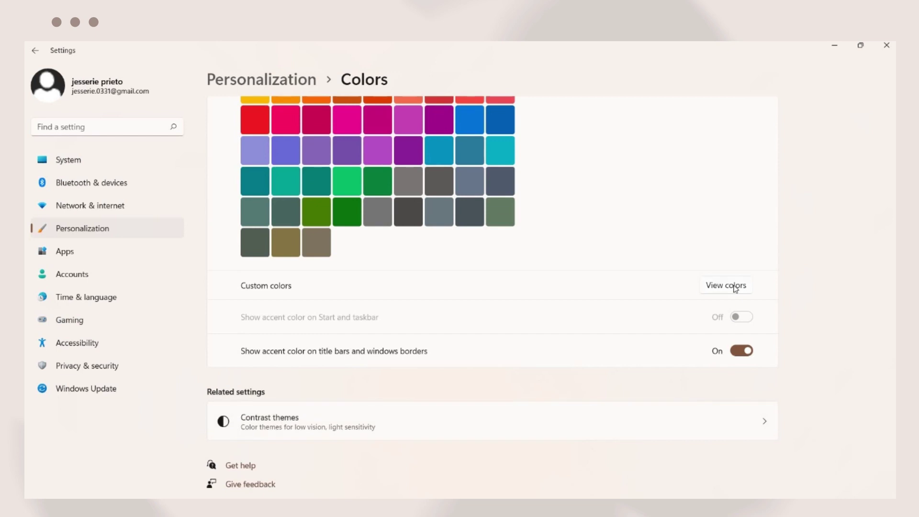
click(735, 286)
mouse_move(251, 308)
mouse_down()
mouse_move(283, 311)
mouse_move(262, 308)
mouse_up()
drag(116, 197, 116, 198)
click(313, 336)
click(313, 336)
click(158, 467)
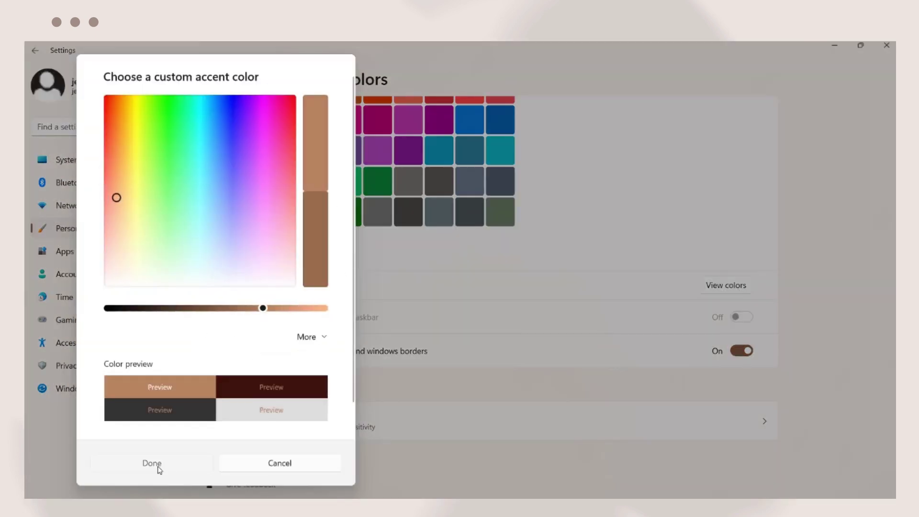
Step: Try the Dark color mode and switch back to Light
scroll(561, 239, up, 5)
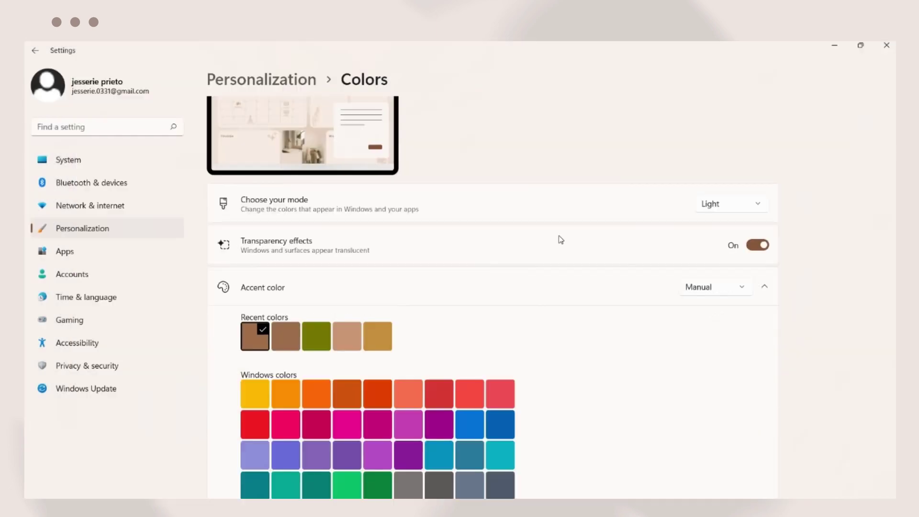
click(720, 206)
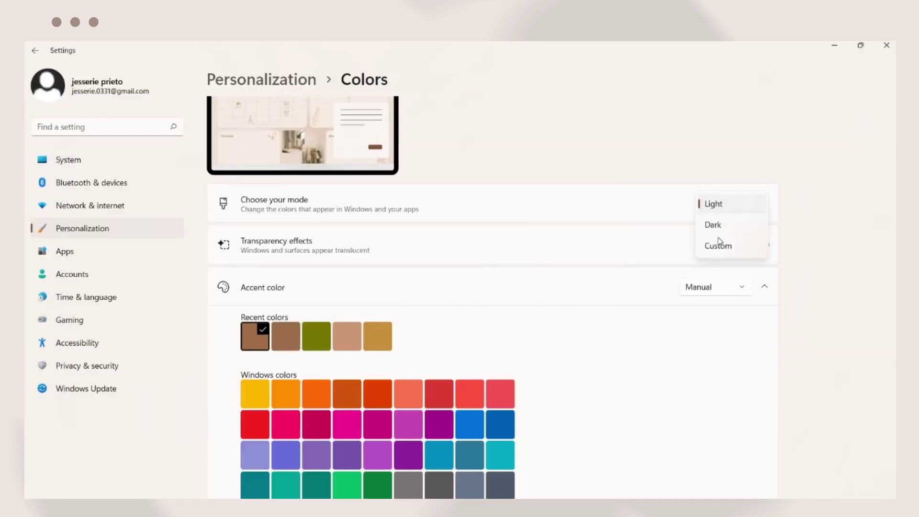
click(711, 224)
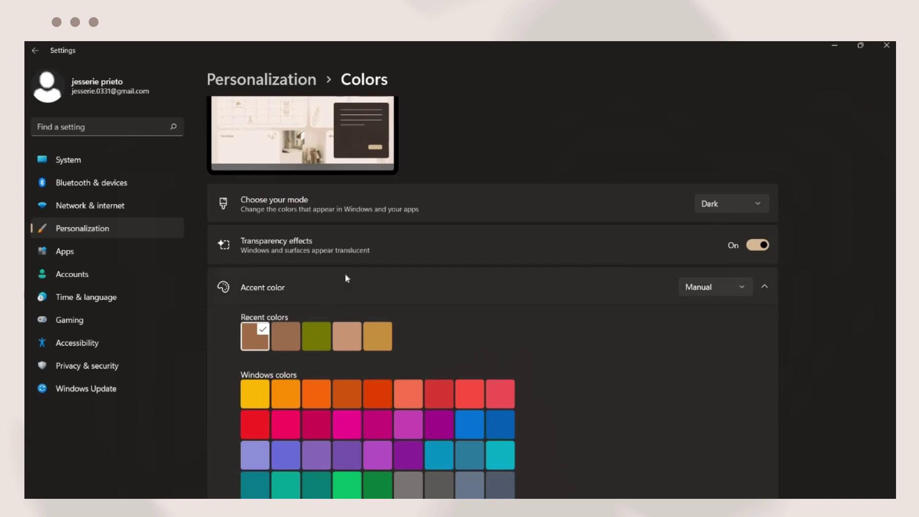
click(725, 204)
click(721, 183)
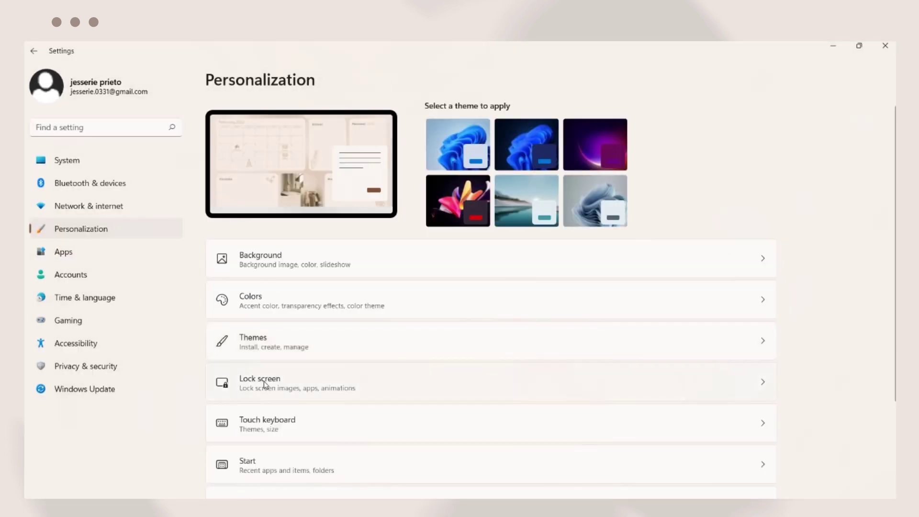
Step: Set the touch keyboard theme to Color Pop and look through the other keyboard themes
click(267, 383)
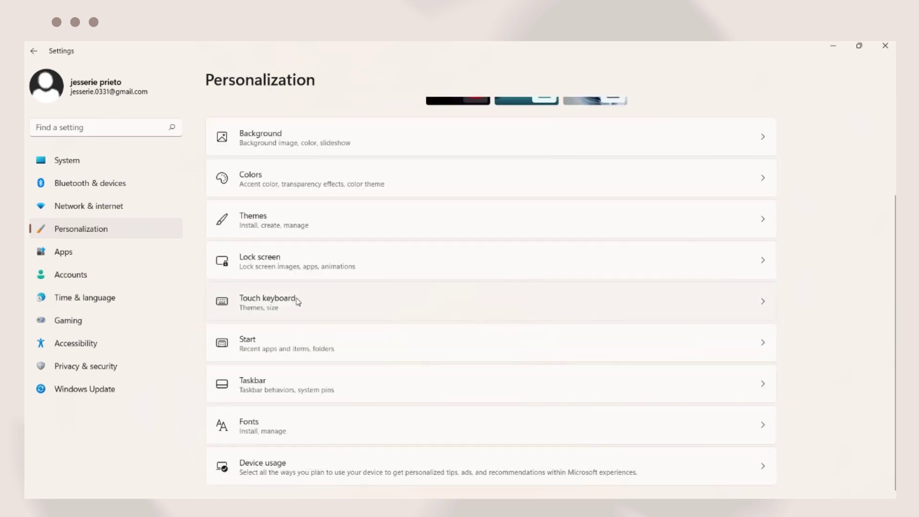
click(298, 302)
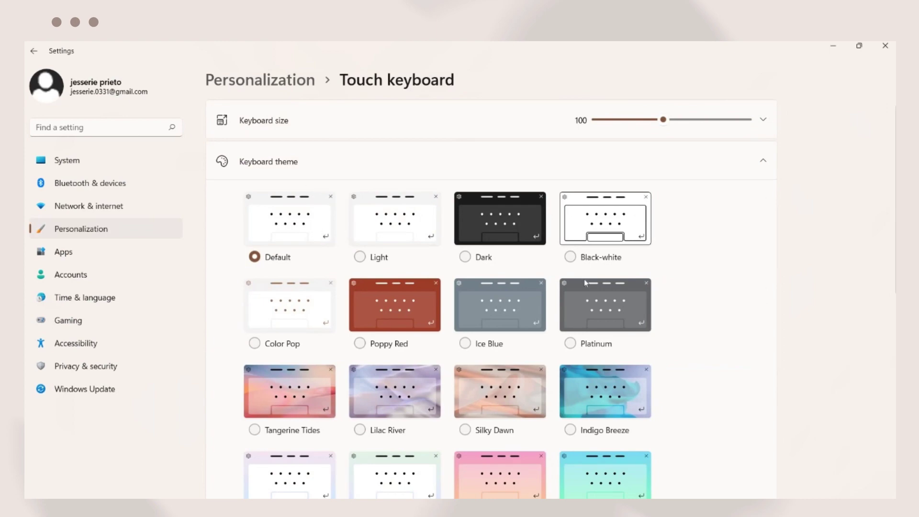
scroll(585, 283, down, 3)
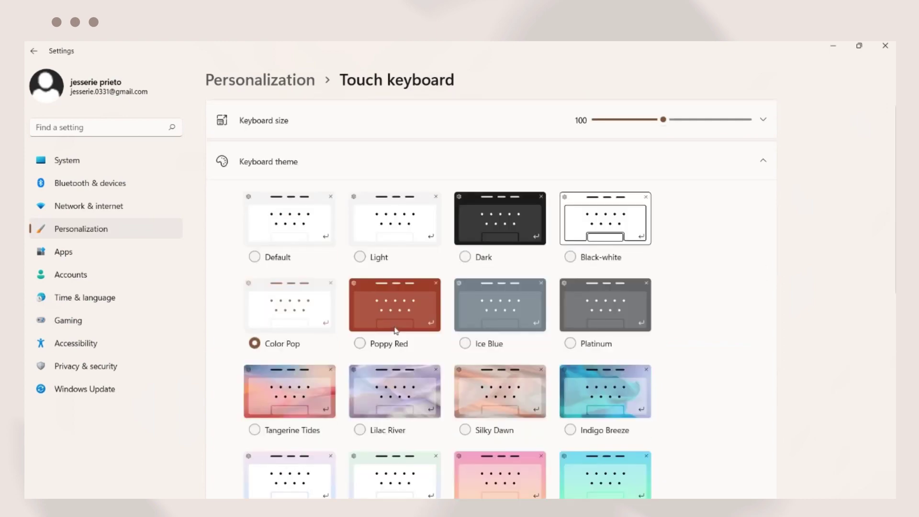
click(433, 330)
click(501, 326)
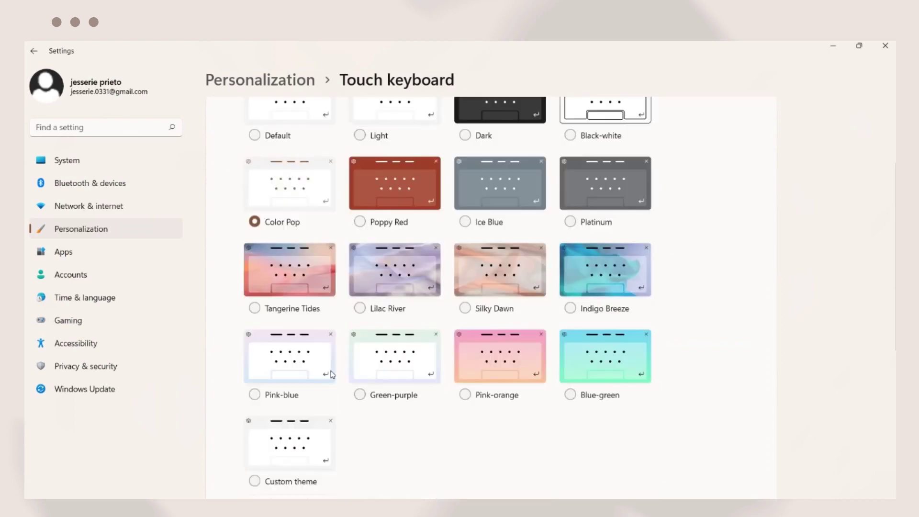
scroll(282, 361, down, 2)
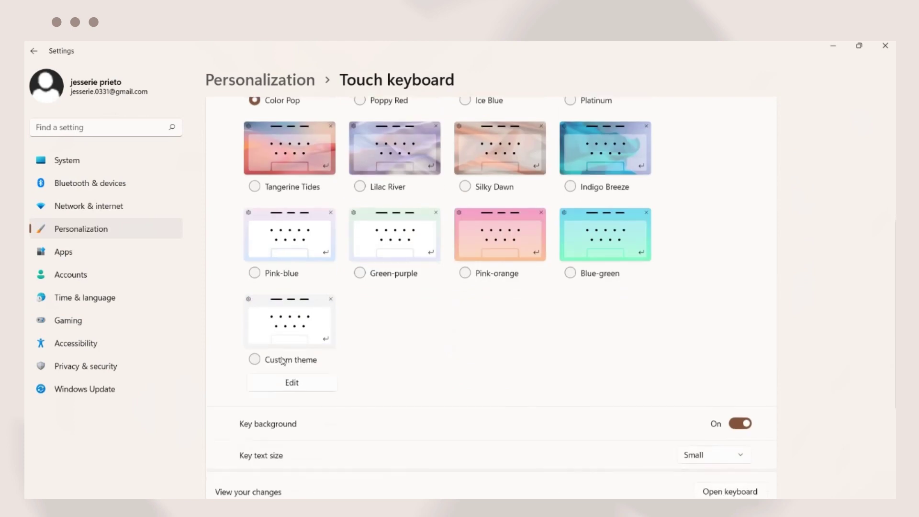
Step: Select the custom touch keyboard theme and set its key text color to brown with a value of about 71
click(283, 360)
click(292, 382)
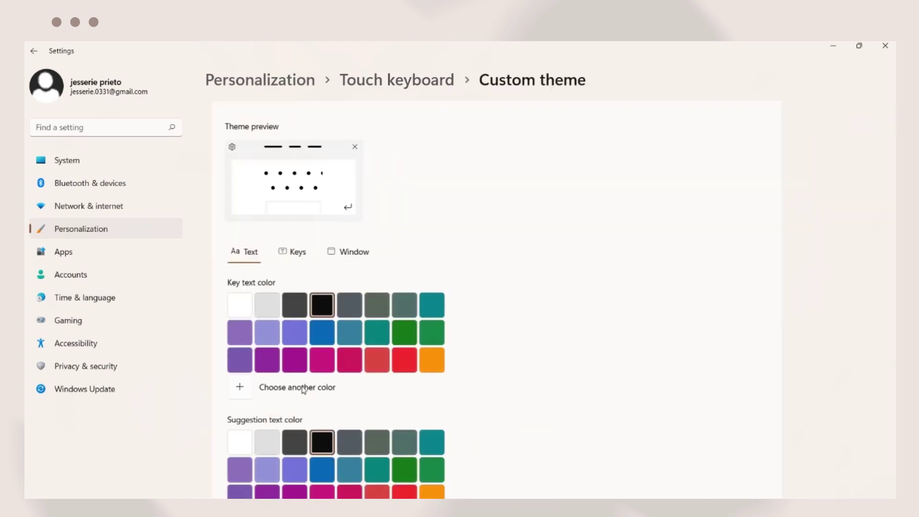
scroll(268, 364, down, 2)
click(272, 326)
drag(130, 326, 254, 326)
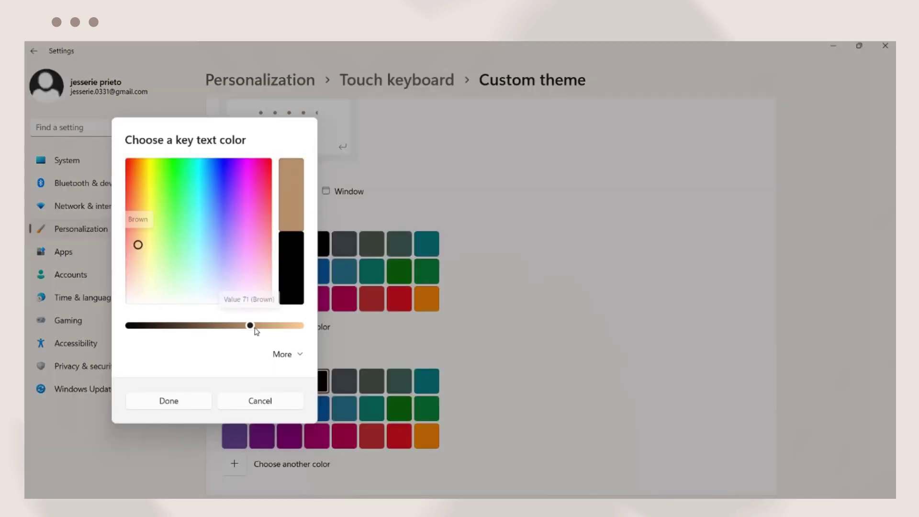
click(197, 401)
Step: Set the suggestion text color to brown with a value of about 68 and save the custom keyboard theme
scroll(234, 387, down, 2)
click(234, 380)
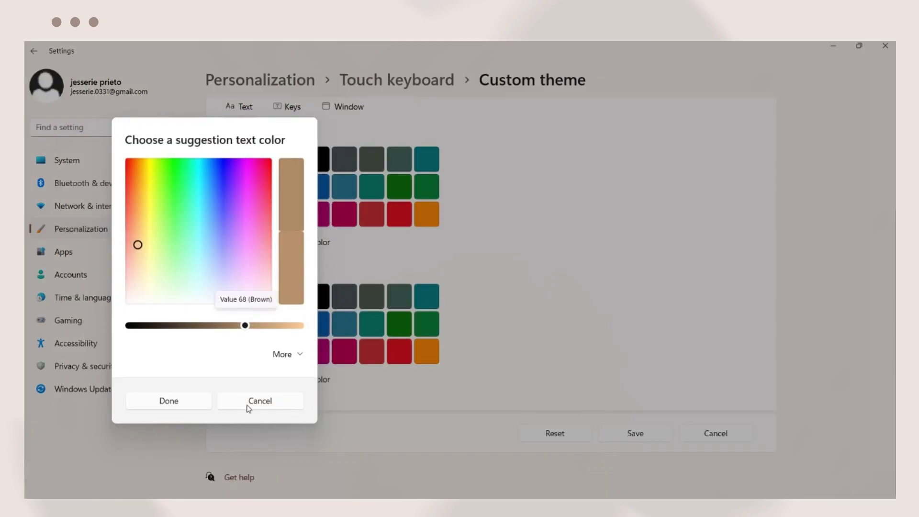
click(199, 401)
scroll(449, 260, down, 2)
click(636, 433)
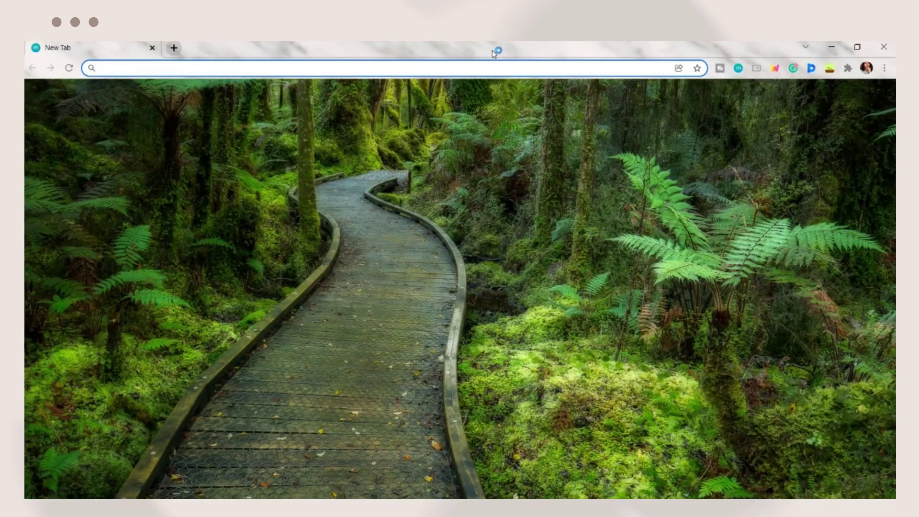
Step: Switch to Chrome and open the Marble theme's Chrome Web Store page from the browser settings
click(885, 69)
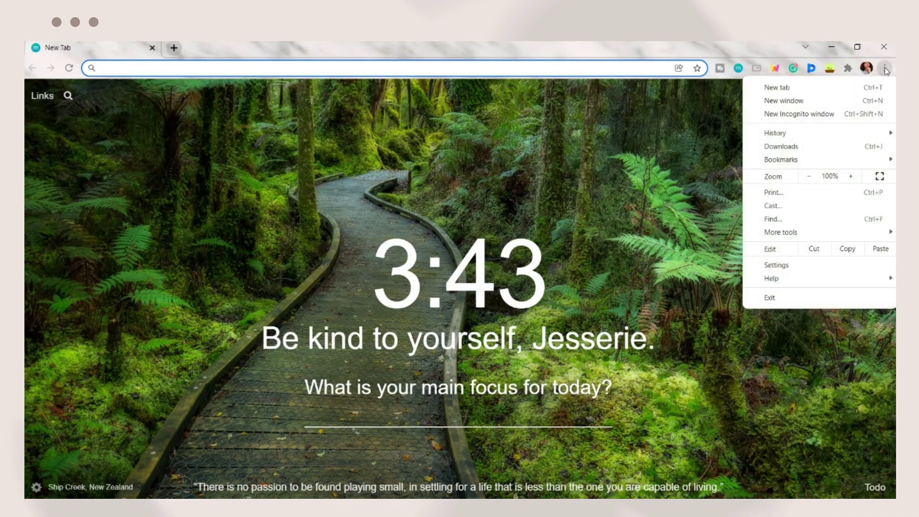
click(798, 266)
click(106, 206)
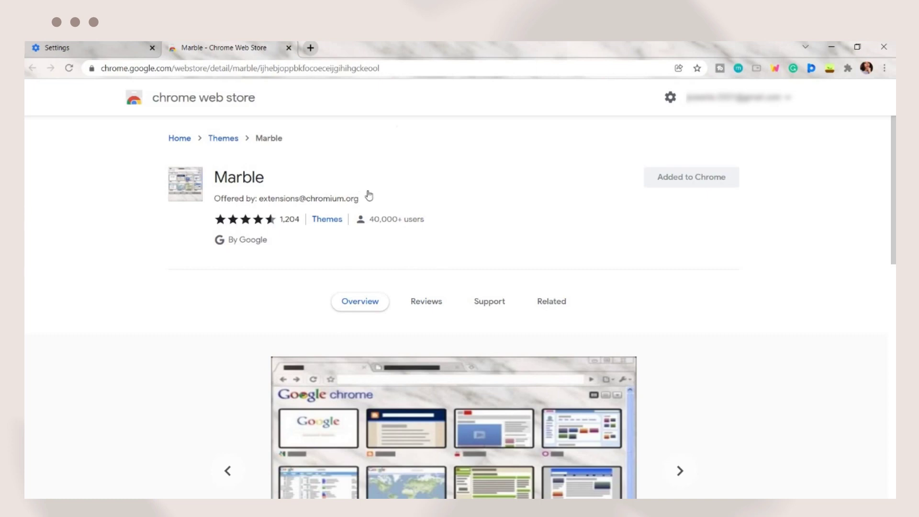
scroll(369, 195, down, 8)
scroll(236, 201, up, 8)
Step: Open the Themes category of the Chrome Web Store and browse the theme collections
click(134, 99)
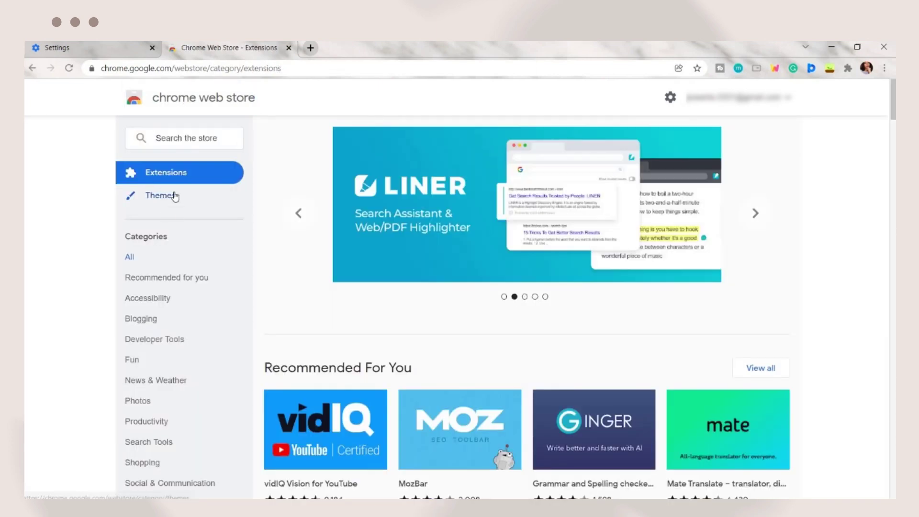
click(168, 198)
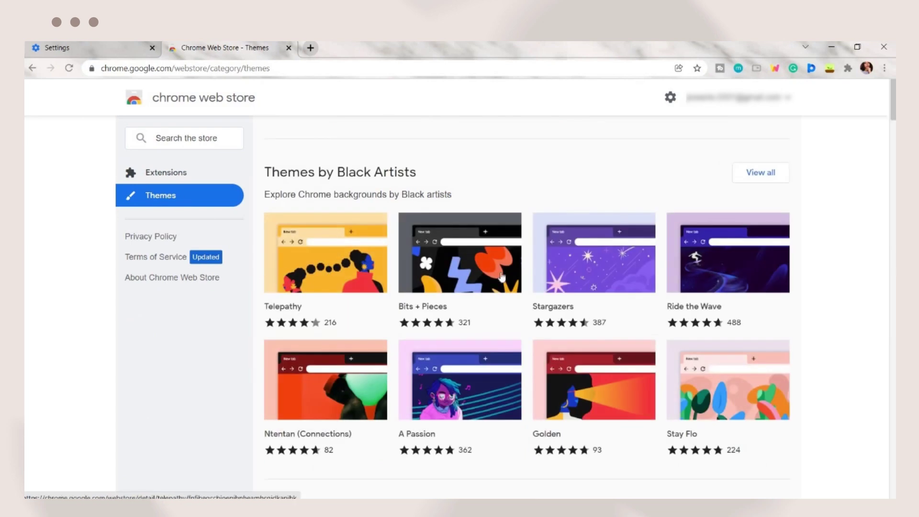
scroll(515, 377, down, 20)
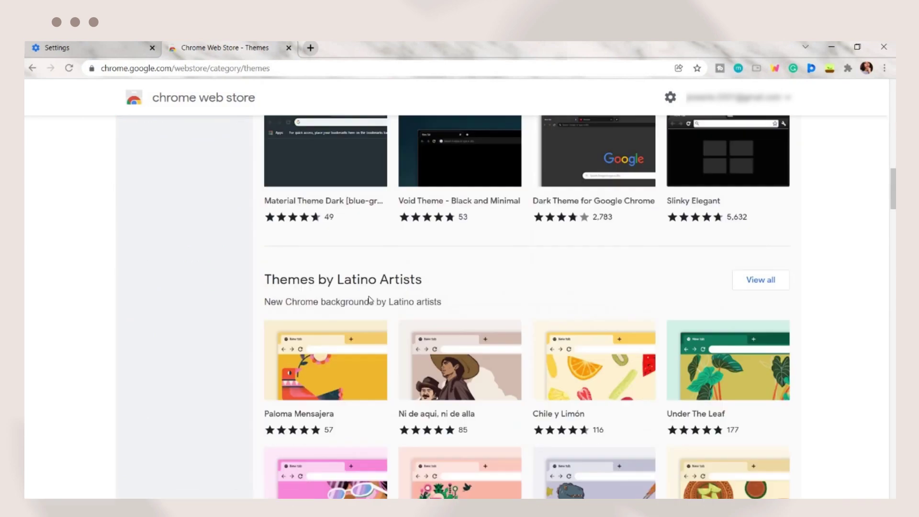
scroll(515, 376, down, 20)
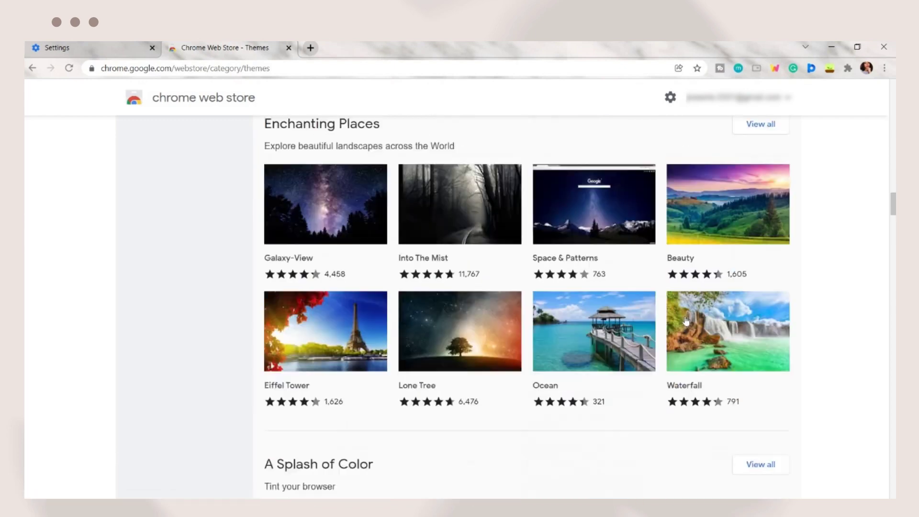
Step: Search the store for "brown" and limit the results to themes
key(Home)
click(189, 143)
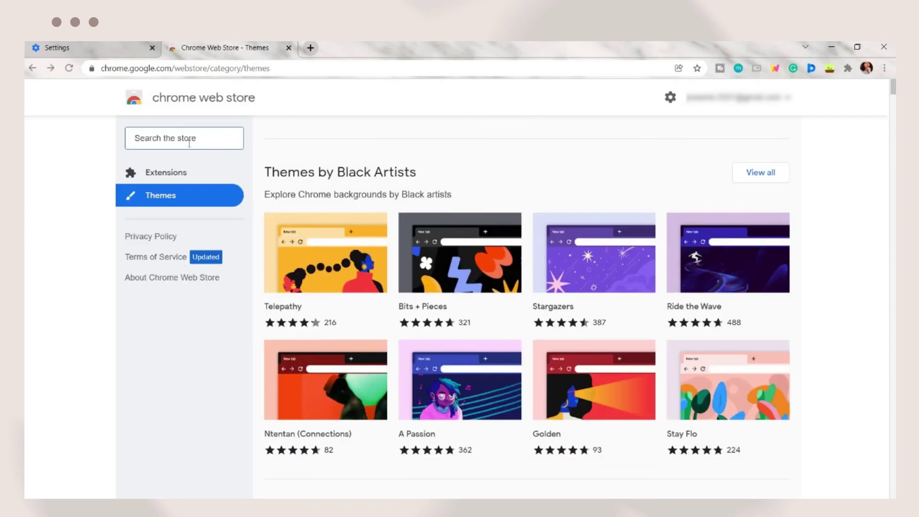
text(brown)
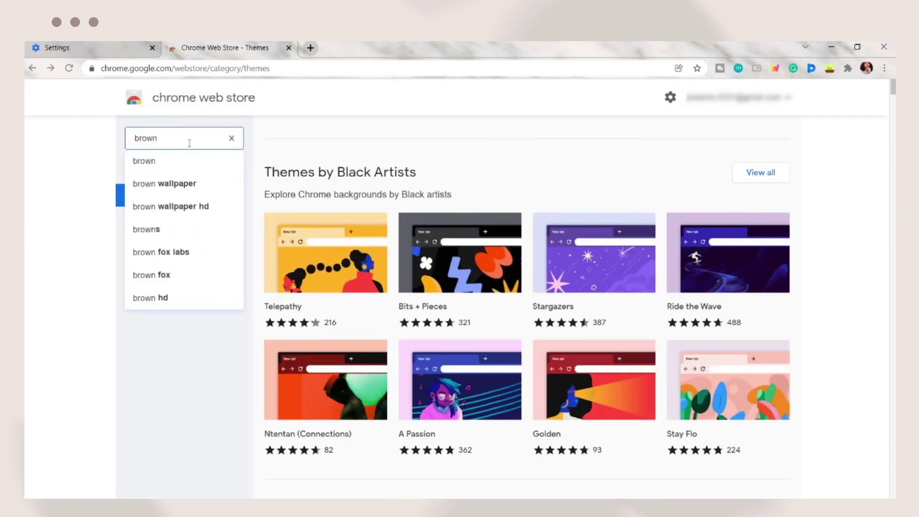
key(Return)
click(130, 219)
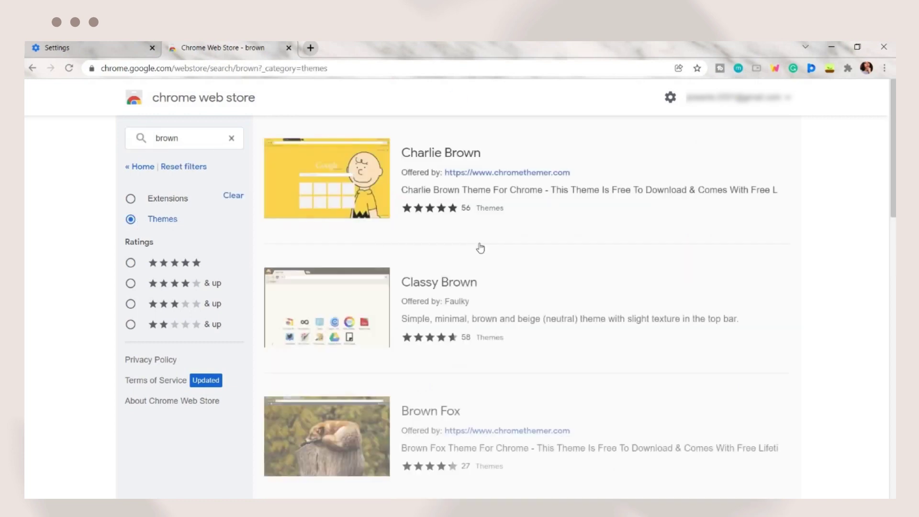
Step: Open the Brown 2 theme by Faulky from the results and add it to Chrome
scroll(507, 251, down, 8)
click(342, 388)
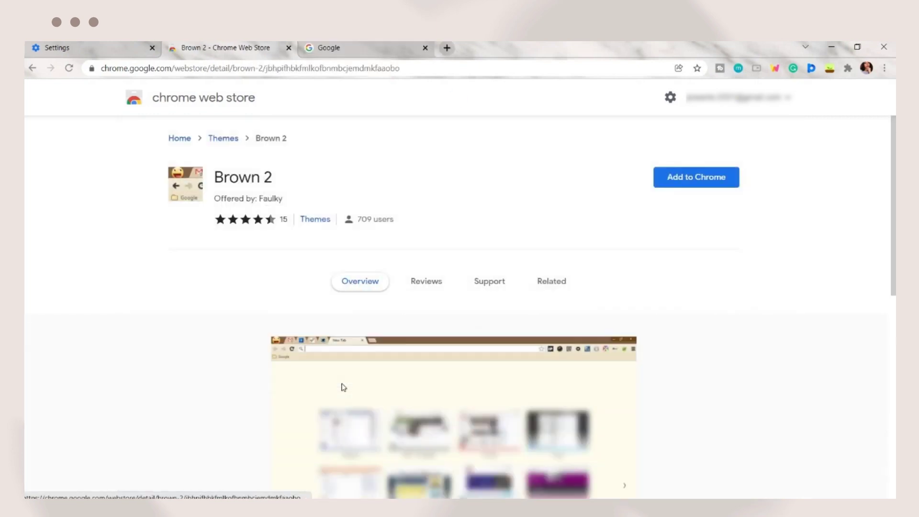
click(694, 181)
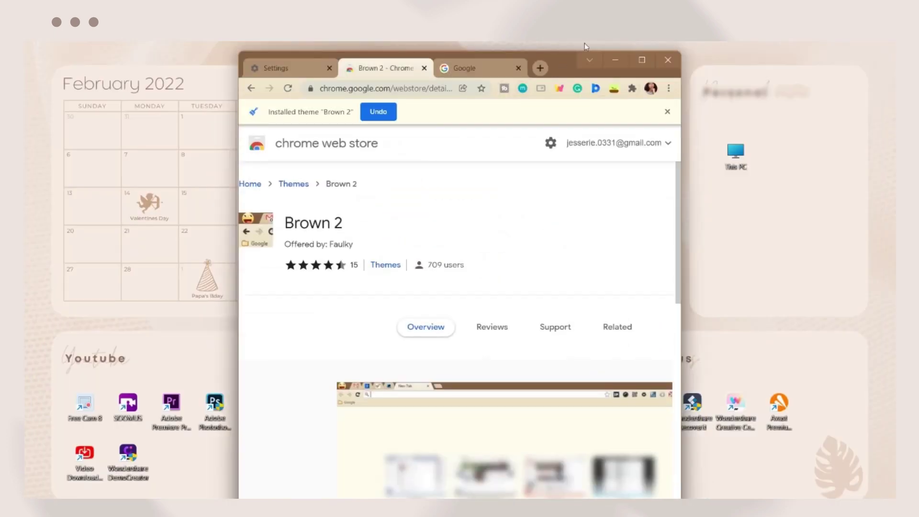
drag(585, 43, 591, 42)
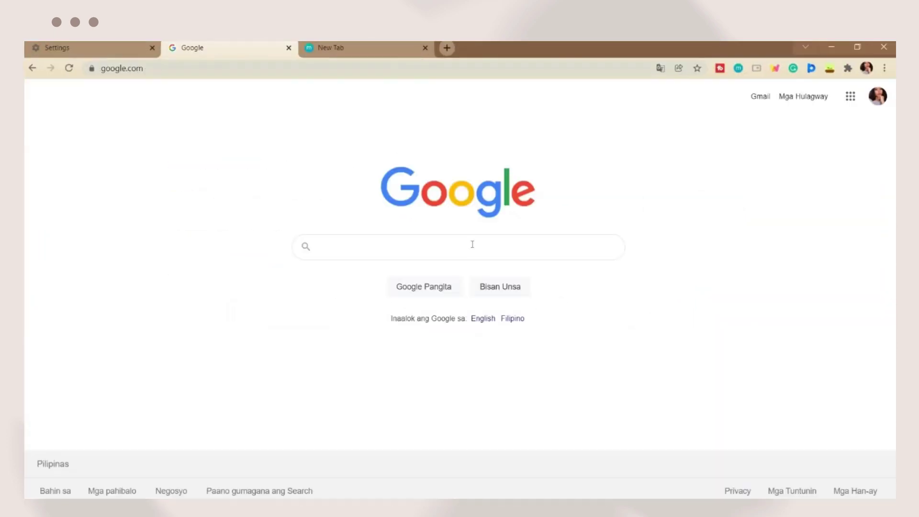